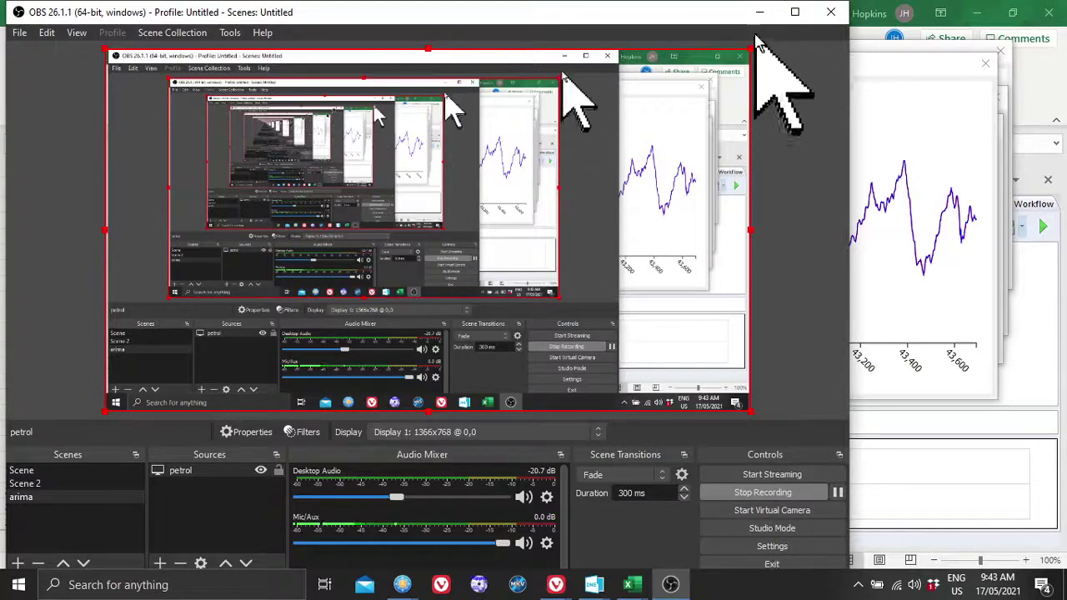
Switch to the PetrolPriceModel.xlsm workbook and examine the dated price data on Sheet1 from its first to its last row.
{"action": "left_click", "coordinate": [759, 12]}
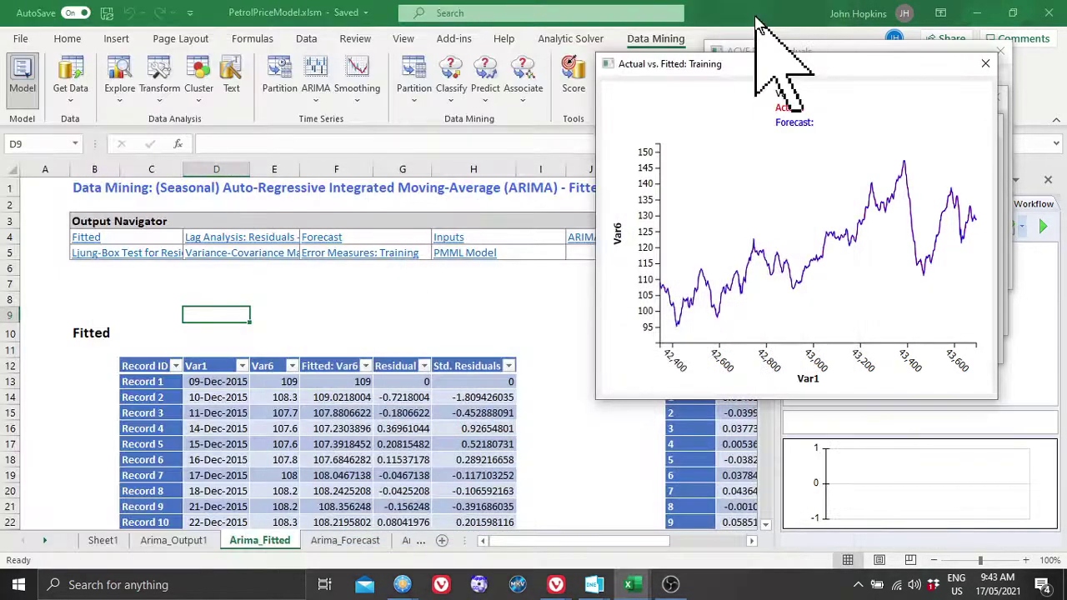
{"action": "left_click", "coordinate": [103, 540]}
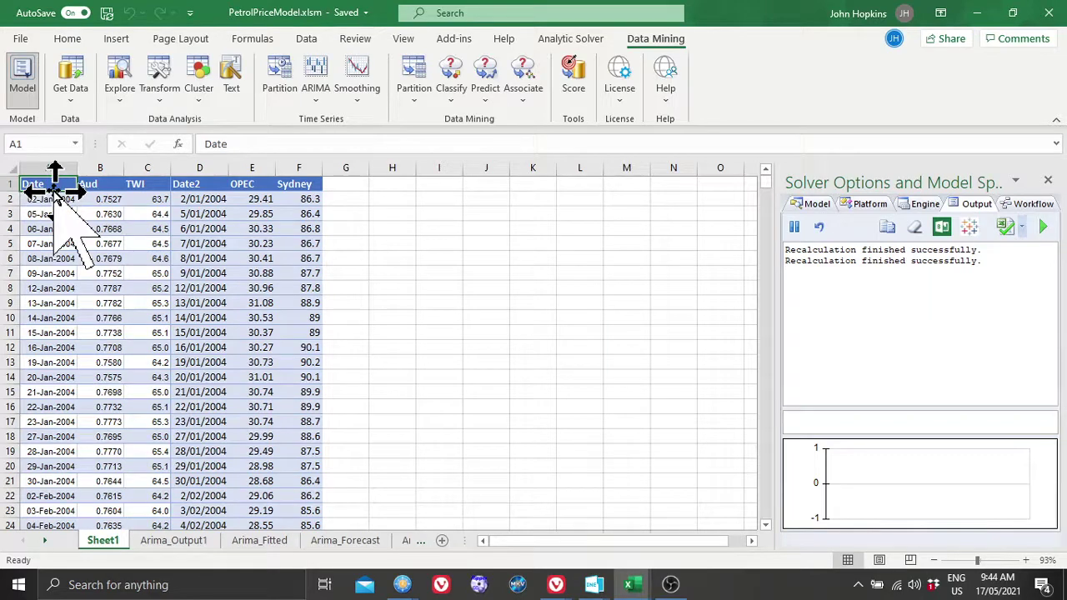
{"action": "double_click", "coordinate": [53, 191]}
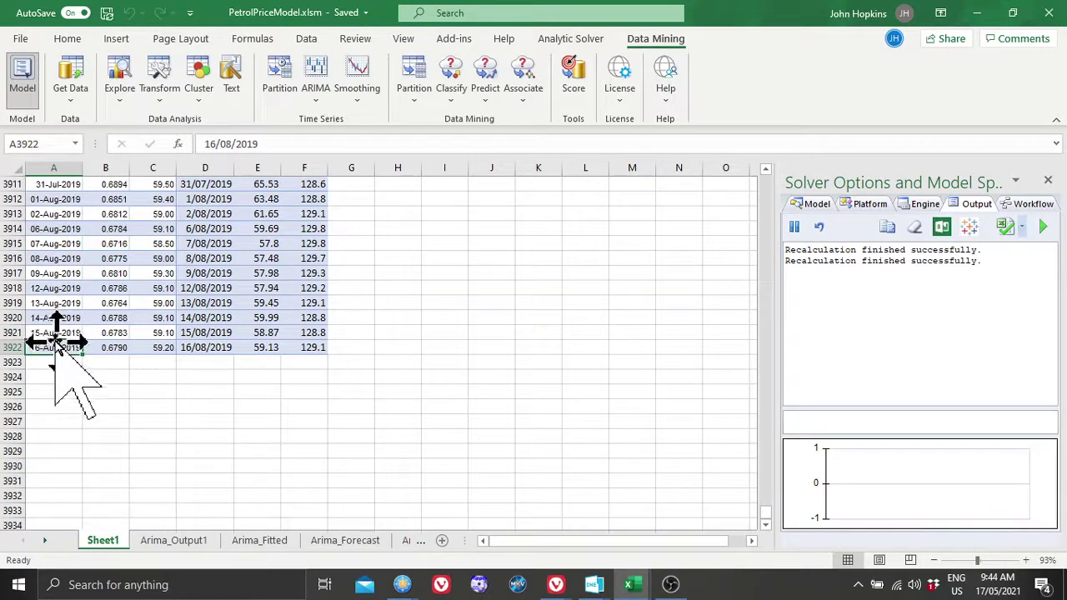
{"action": "key", "text": "ctrl+period"}
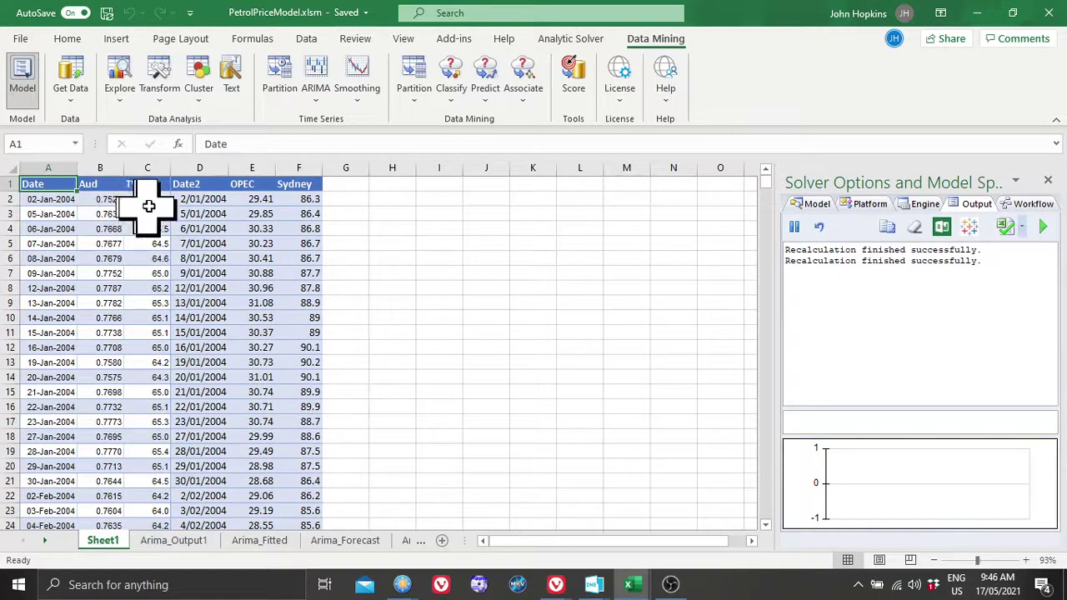
{"action": "left_click_drag", "start_coordinate": [149, 206], "coordinate": [200, 213]}
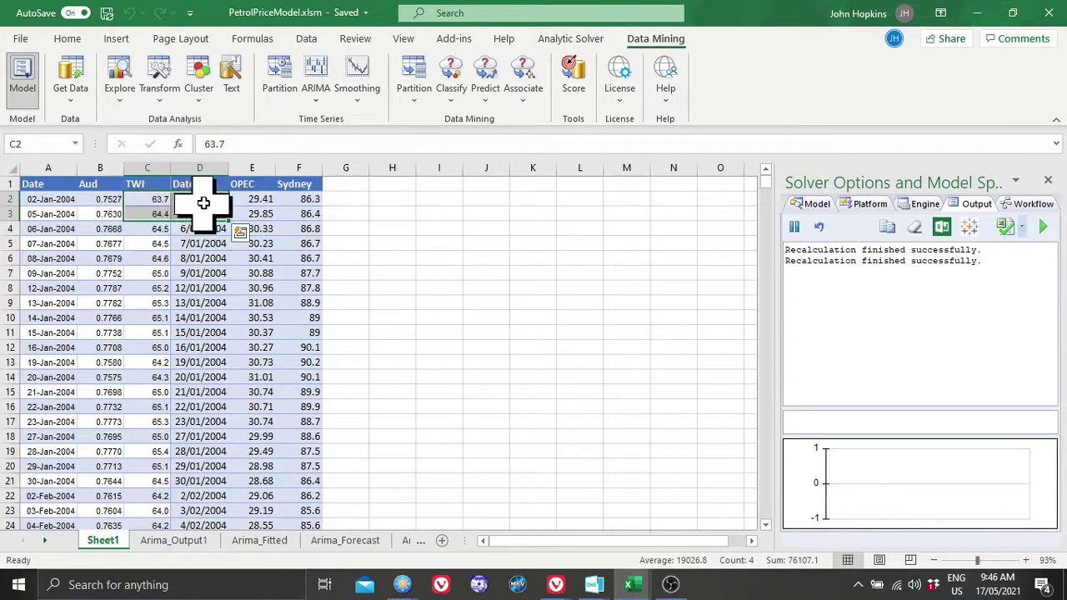
{"action": "left_click_drag", "start_coordinate": [127, 206], "coordinate": [484, 226]}
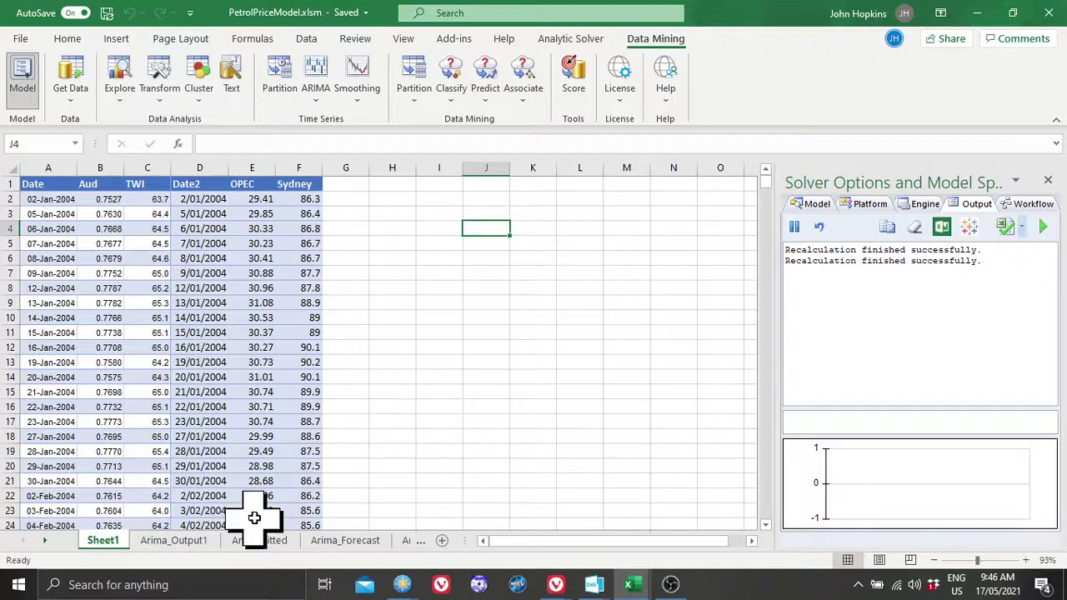
Open the Arima_Output1 sheet and look over its report up to the Output Navigator.
{"action": "left_click", "coordinate": [174, 541]}
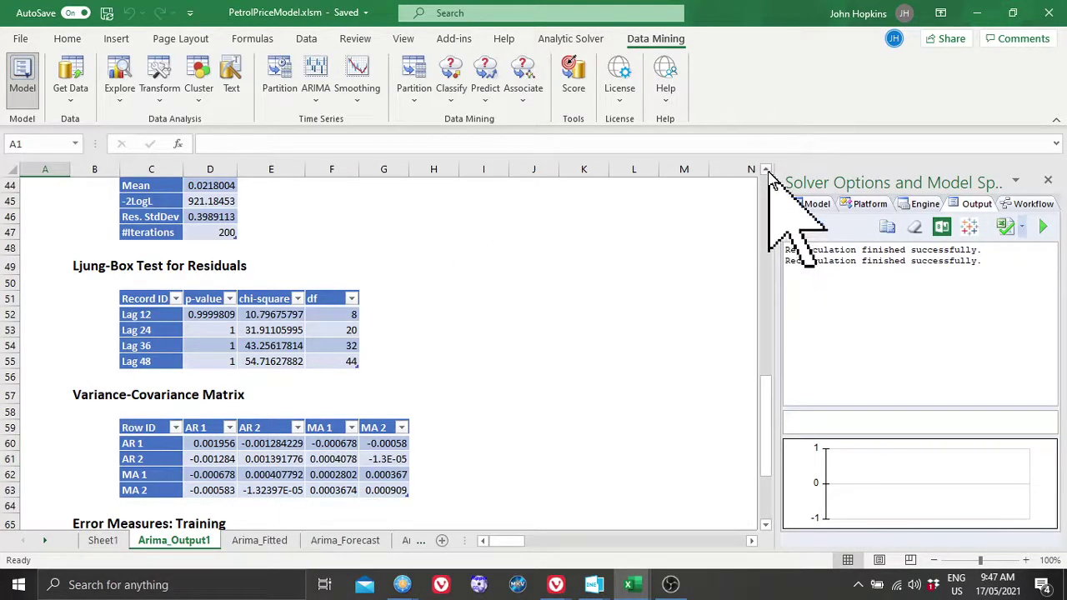
{"action": "scroll", "coordinate": [771, 179], "scroll_direction": "up", "scroll_amount": 2}
{"action": "scroll", "coordinate": [768, 175], "scroll_direction": "up", "scroll_amount": 3}
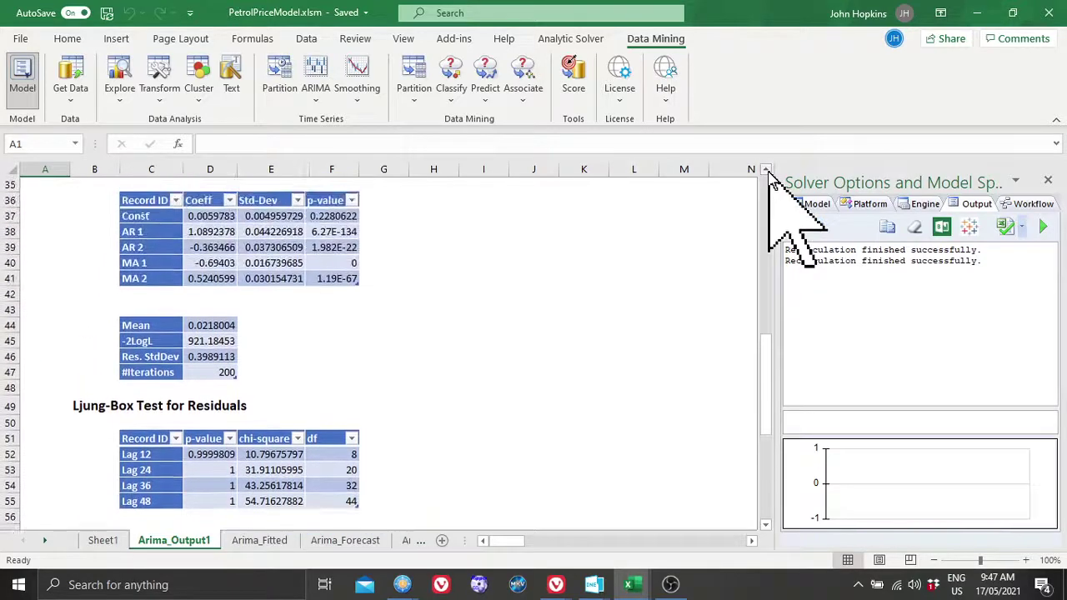
{"action": "scroll", "coordinate": [769, 175], "scroll_direction": "up", "scroll_amount": 3}
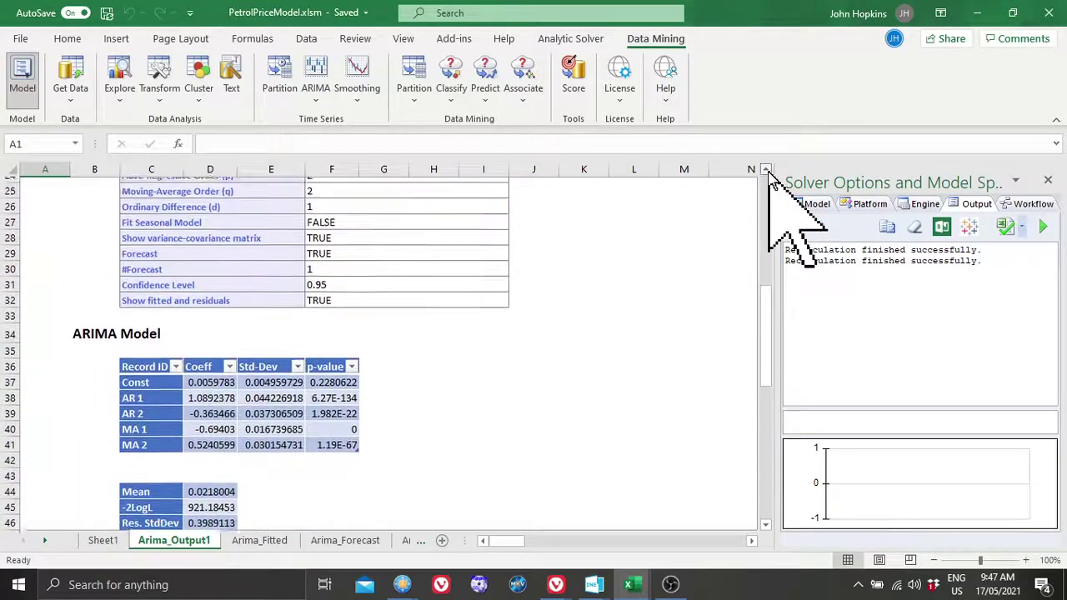
{"action": "scroll", "coordinate": [768, 176], "scroll_direction": "up", "scroll_amount": 1}
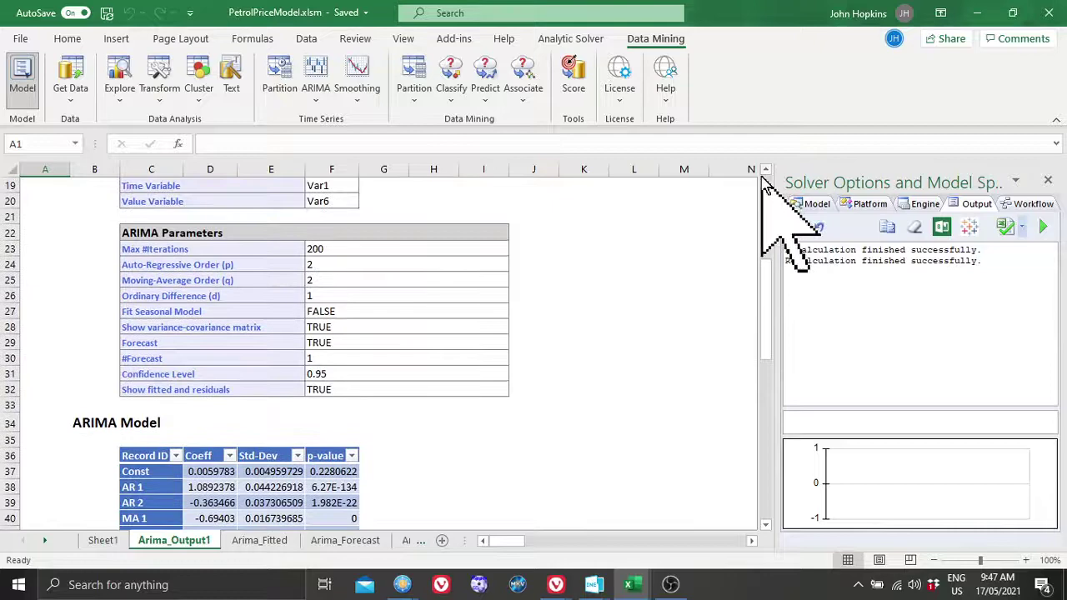
{"action": "scroll", "coordinate": [765, 178], "scroll_direction": "up", "scroll_amount": 6}
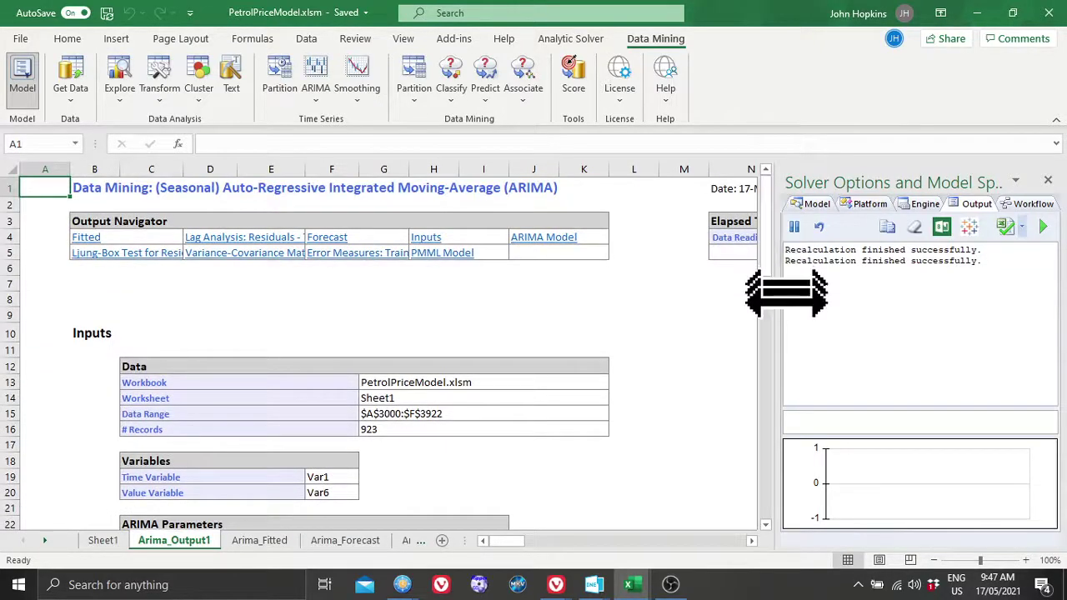
Examine the data inputs, variables and ARIMA parameters on Arima_Output1.
{"action": "left_click", "coordinate": [766, 527]}
{"action": "left_click", "coordinate": [766, 526]}
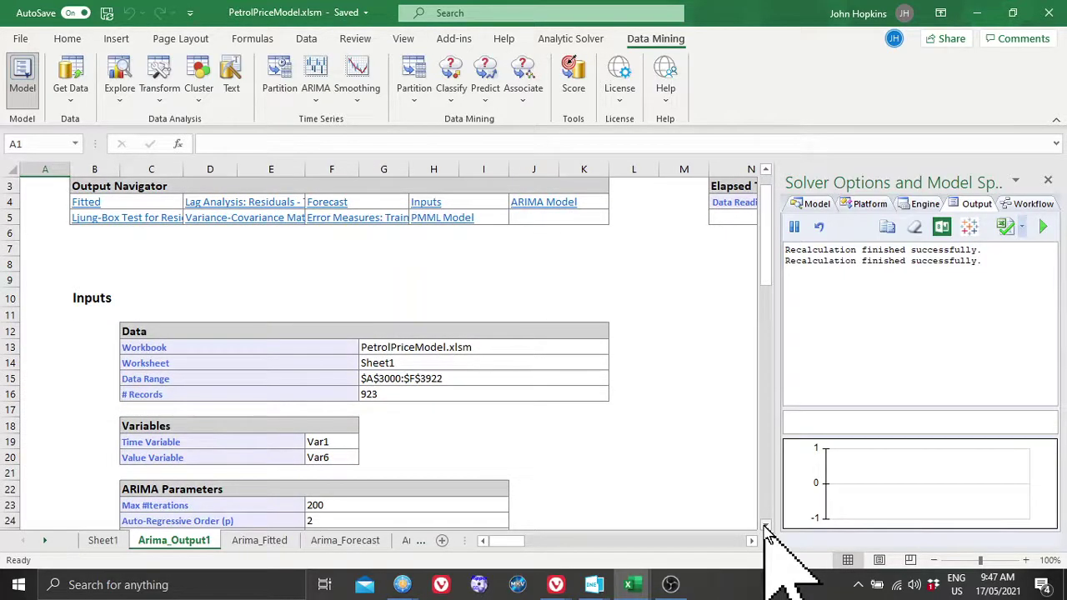
{"action": "left_click", "coordinate": [766, 527]}
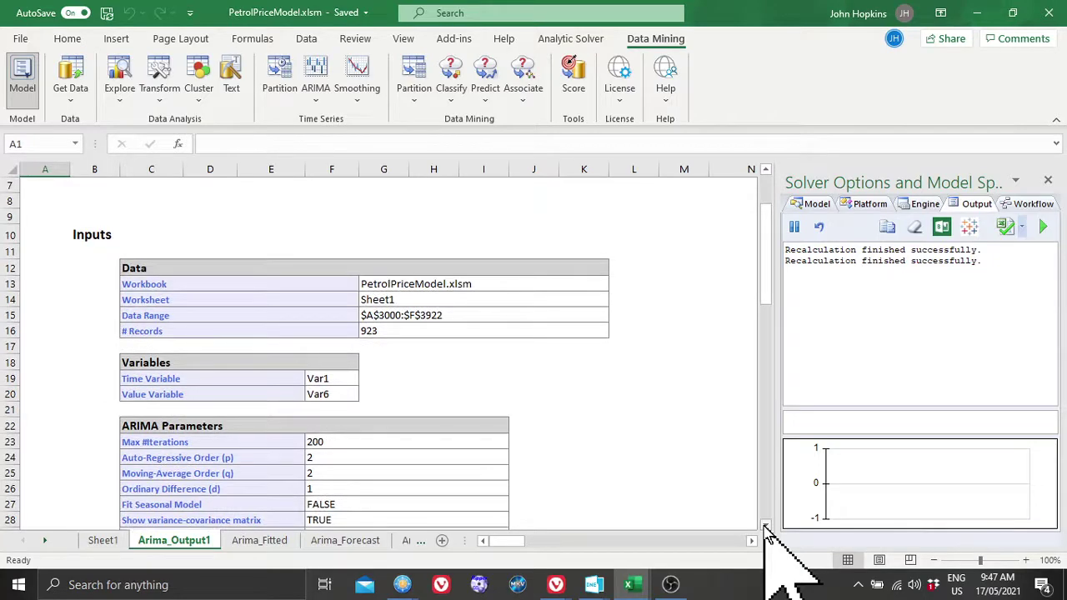
{"action": "left_click", "coordinate": [766, 527]}
{"action": "left_click", "coordinate": [766, 527]}
{"action": "left_click", "coordinate": [766, 527]}
{"action": "left_click", "coordinate": [765, 527]}
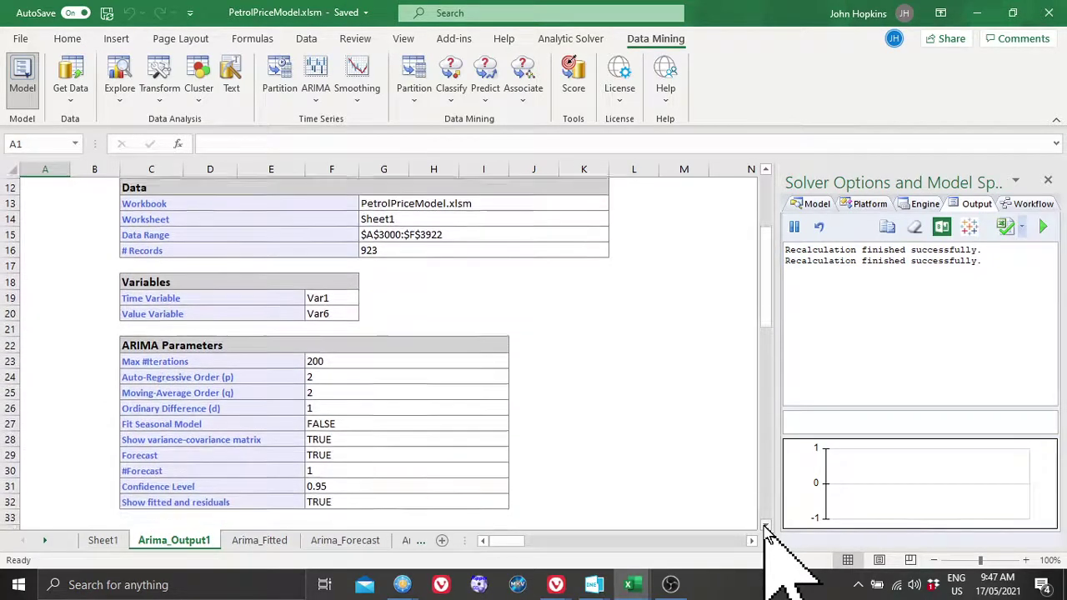
{"action": "left_click", "coordinate": [766, 527]}
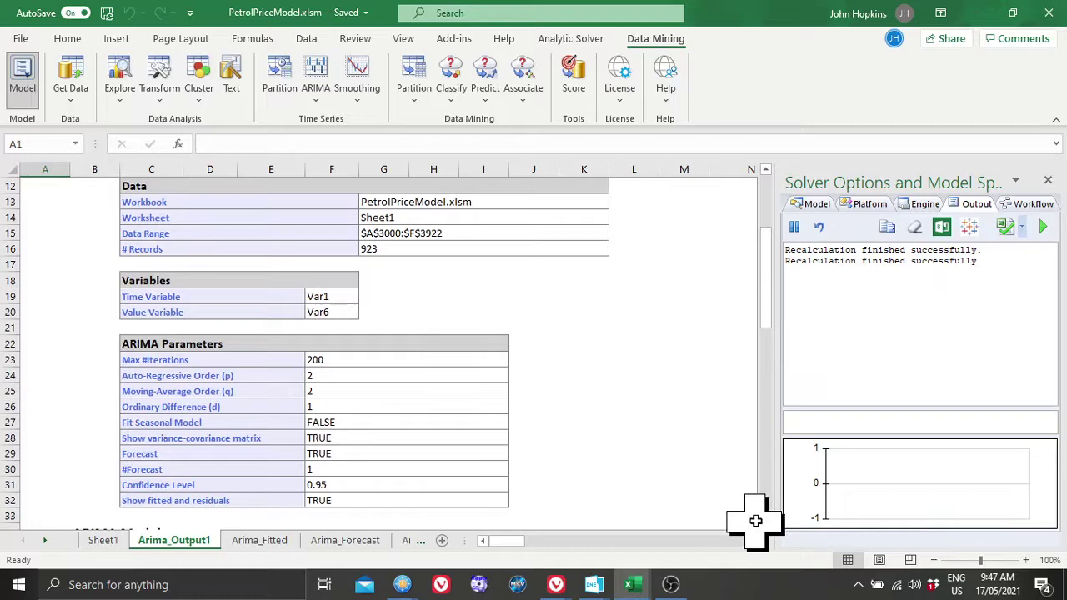
{"action": "left_click", "coordinate": [766, 528]}
{"action": "left_click", "coordinate": [766, 528]}
{"action": "left_click", "coordinate": [766, 527]}
{"action": "left_click", "coordinate": [766, 528]}
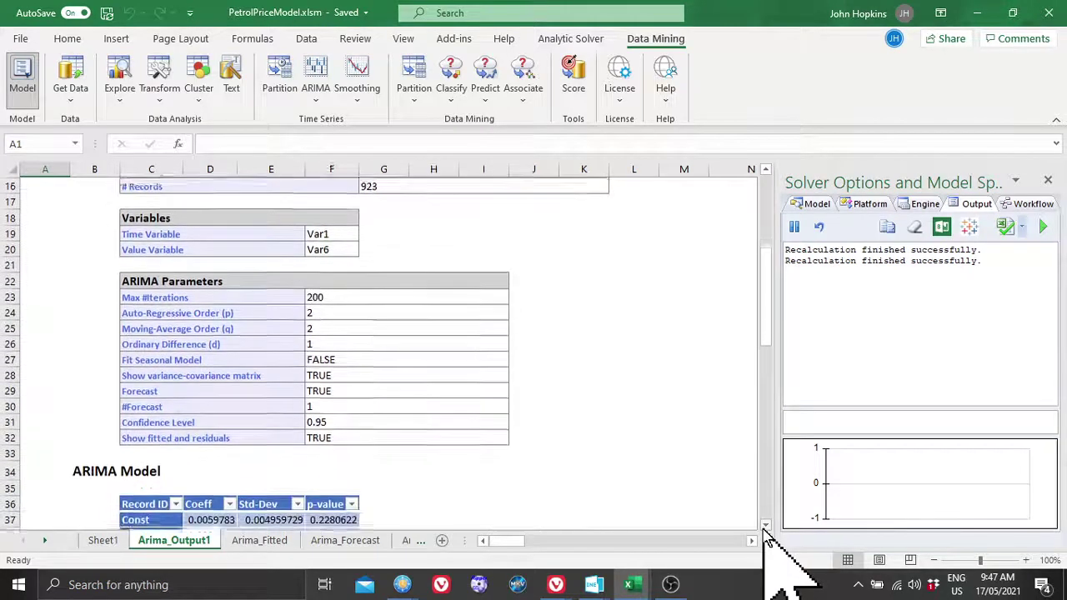
Examine the ARIMA Model coefficient table and the fit statistics beneath it.
{"action": "left_click", "coordinate": [766, 528]}
{"action": "left_click", "coordinate": [766, 527]}
{"action": "left_click", "coordinate": [766, 527]}
{"action": "left_click", "coordinate": [766, 527]}
{"action": "left_click", "coordinate": [766, 527]}
{"action": "left_click", "coordinate": [766, 528]}
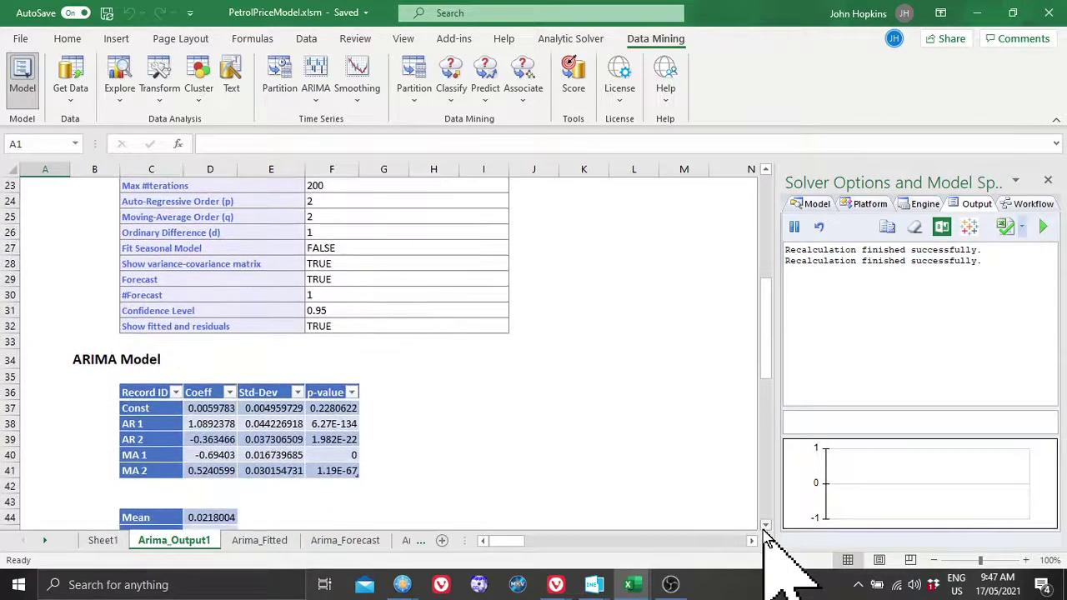
{"action": "left_click", "coordinate": [766, 527]}
{"action": "left_click", "coordinate": [766, 527]}
{"action": "left_click", "coordinate": [765, 528]}
{"action": "left_click", "coordinate": [766, 528]}
{"action": "left_click", "coordinate": [766, 528]}
{"action": "left_click", "coordinate": [766, 527]}
{"action": "left_click", "coordinate": [765, 528]}
{"action": "left_click", "coordinate": [766, 527]}
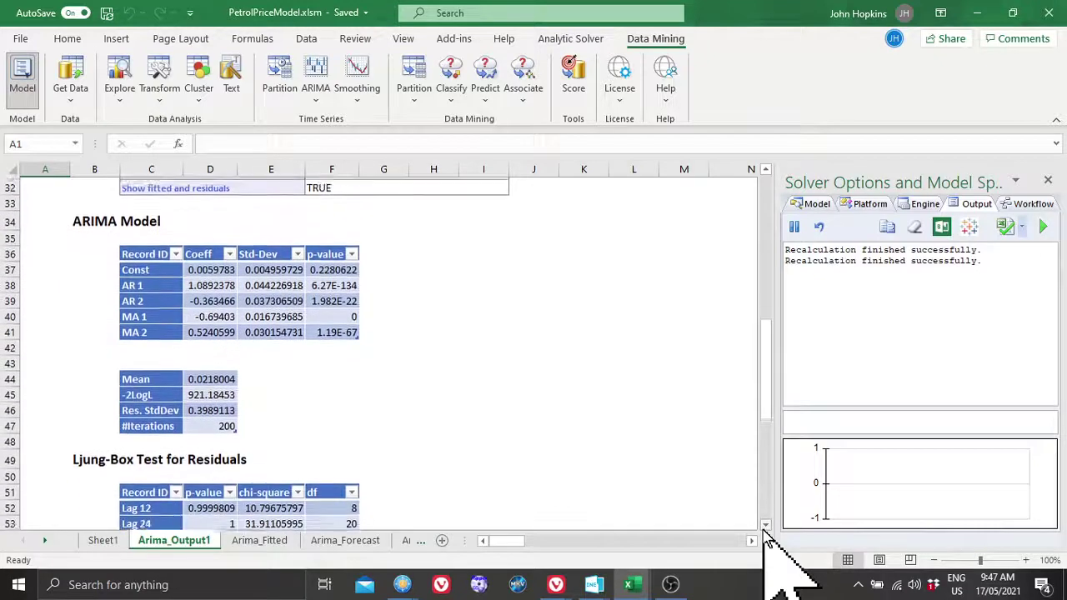
Examine the Ljung-Box Test for Residuals table on Arima_Output1.
{"action": "left_click", "coordinate": [765, 527]}
{"action": "left_click", "coordinate": [766, 527]}
{"action": "left_click", "coordinate": [766, 528]}
{"action": "left_click", "coordinate": [765, 528]}
{"action": "left_click", "coordinate": [766, 528]}
{"action": "left_click", "coordinate": [766, 528]}
{"action": "left_click", "coordinate": [766, 528]}
{"action": "left_click", "coordinate": [766, 527]}
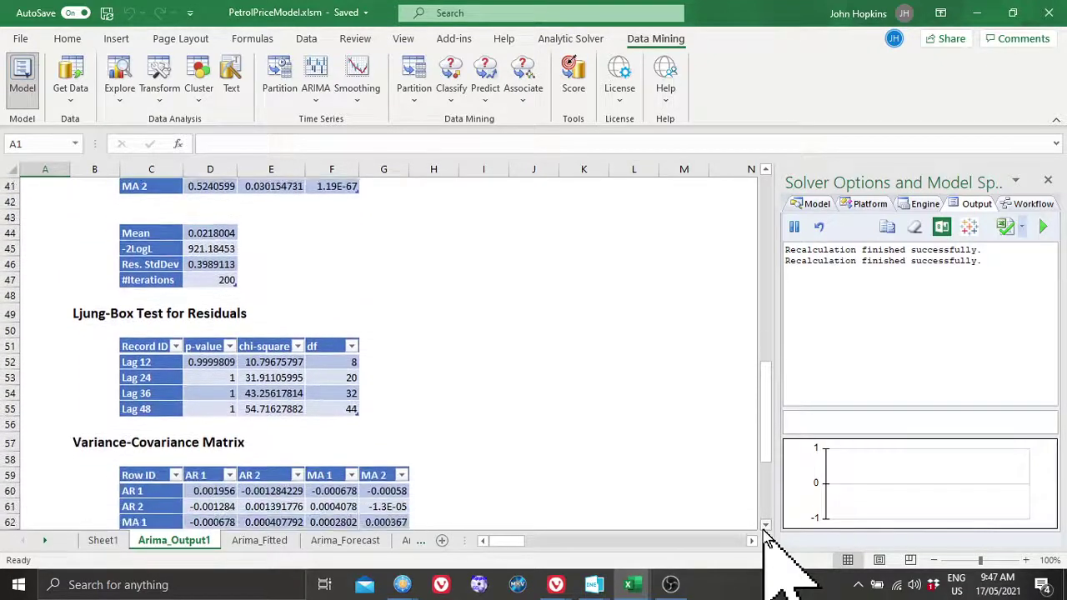
Examine the Variance-Covariance Matrix and the training error measures at the end of the ARIMA report.
{"action": "left_click", "coordinate": [766, 528]}
{"action": "left_click", "coordinate": [766, 528]}
{"action": "left_click", "coordinate": [765, 528]}
{"action": "left_click", "coordinate": [766, 527]}
{"action": "left_click", "coordinate": [766, 528]}
{"action": "left_click", "coordinate": [766, 527]}
{"action": "left_click", "coordinate": [766, 528]}
{"action": "left_click", "coordinate": [766, 527]}
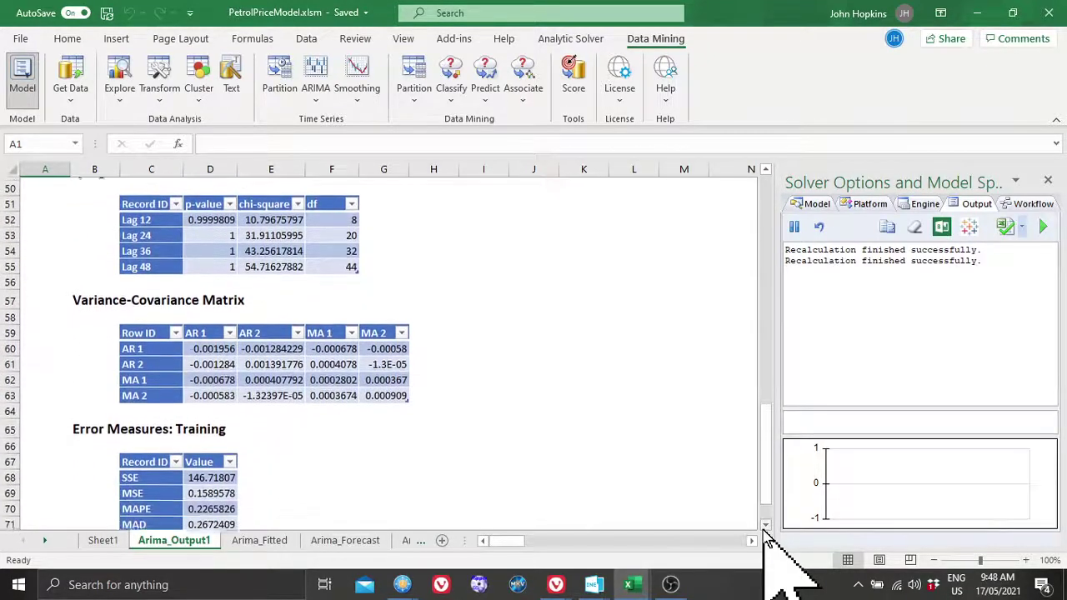
{"action": "left_click", "coordinate": [766, 527]}
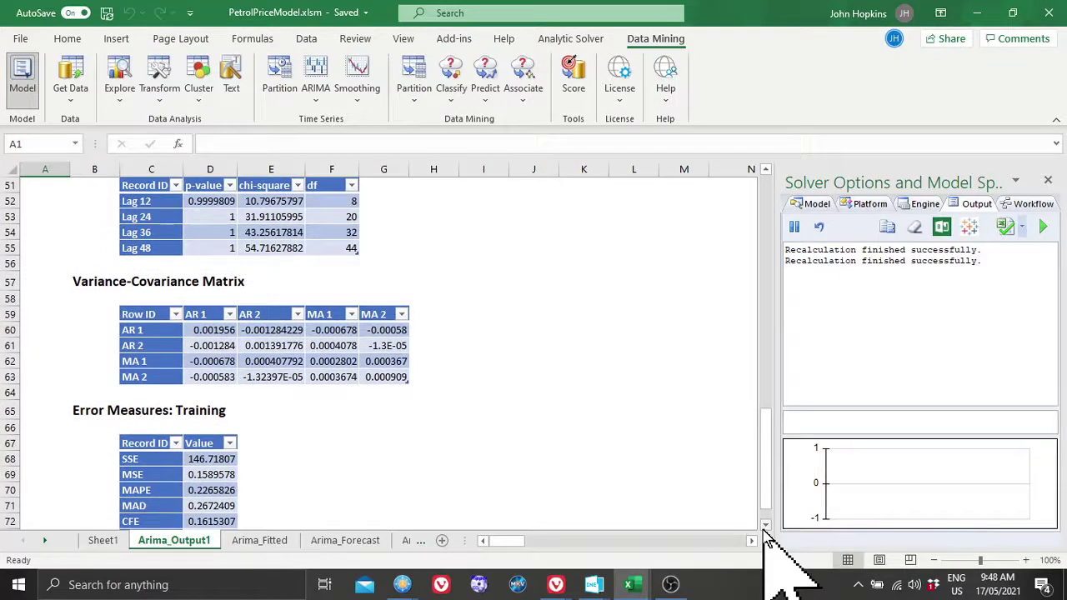
{"action": "left_click", "coordinate": [766, 527]}
{"action": "left_click", "coordinate": [766, 528]}
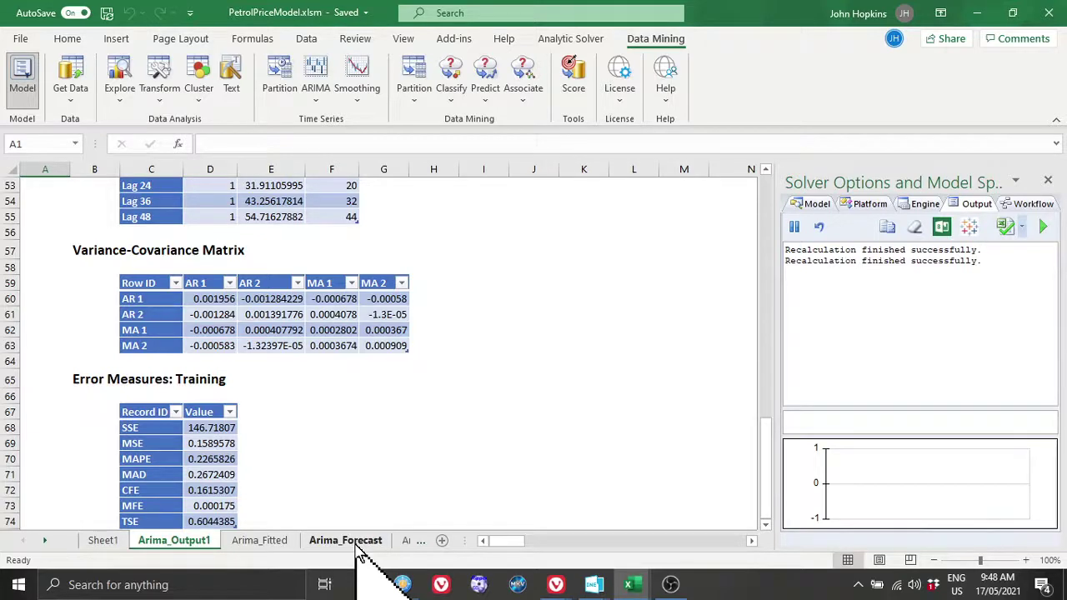
Open the Arima_Fitted sheet and examine its ACF, PACF and ACVF residual plots and the Actual vs. Fitted chart.
{"action": "left_click", "coordinate": [260, 541]}
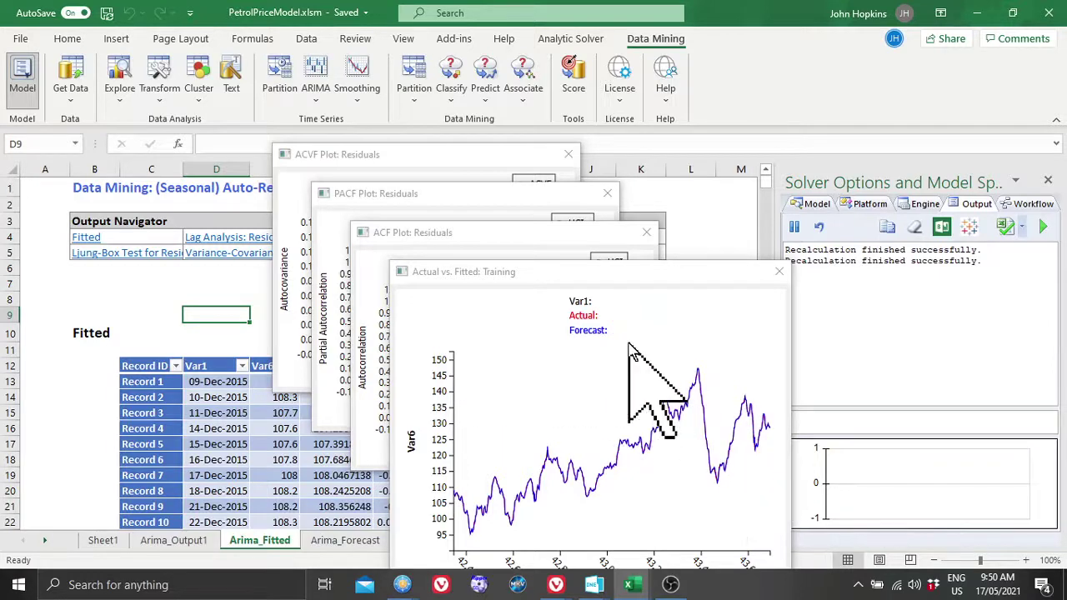
{"action": "left_click", "coordinate": [539, 250]}
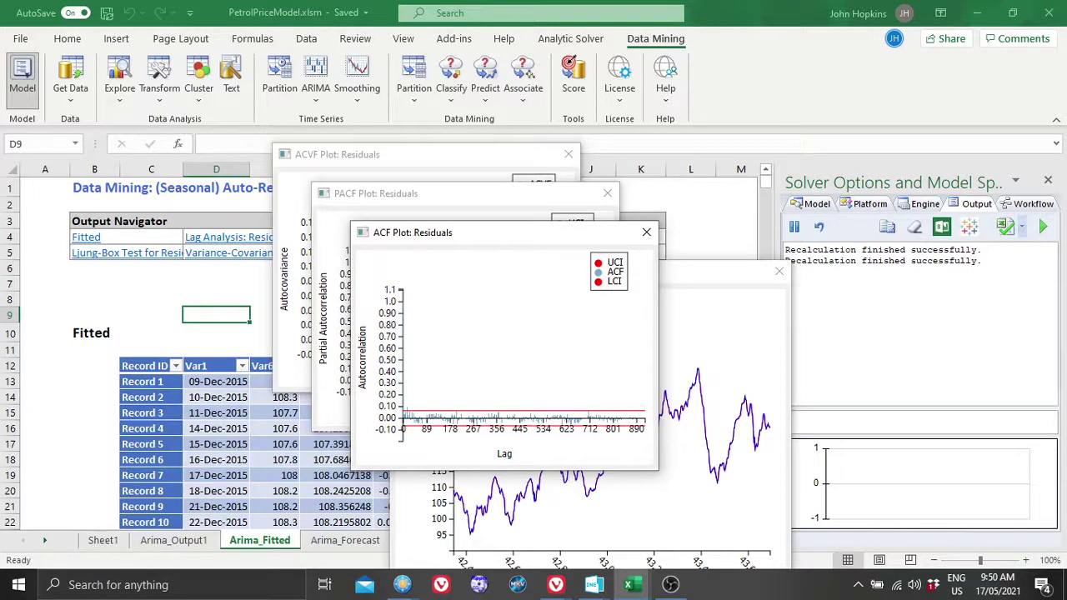
{"action": "left_click", "coordinate": [517, 200]}
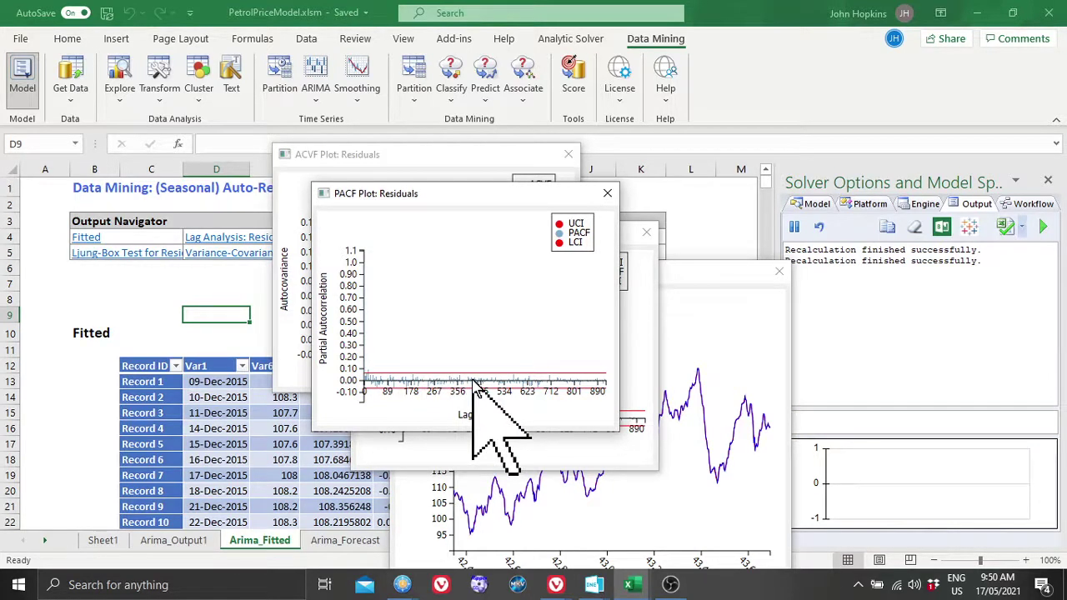
{"action": "left_click", "coordinate": [465, 172]}
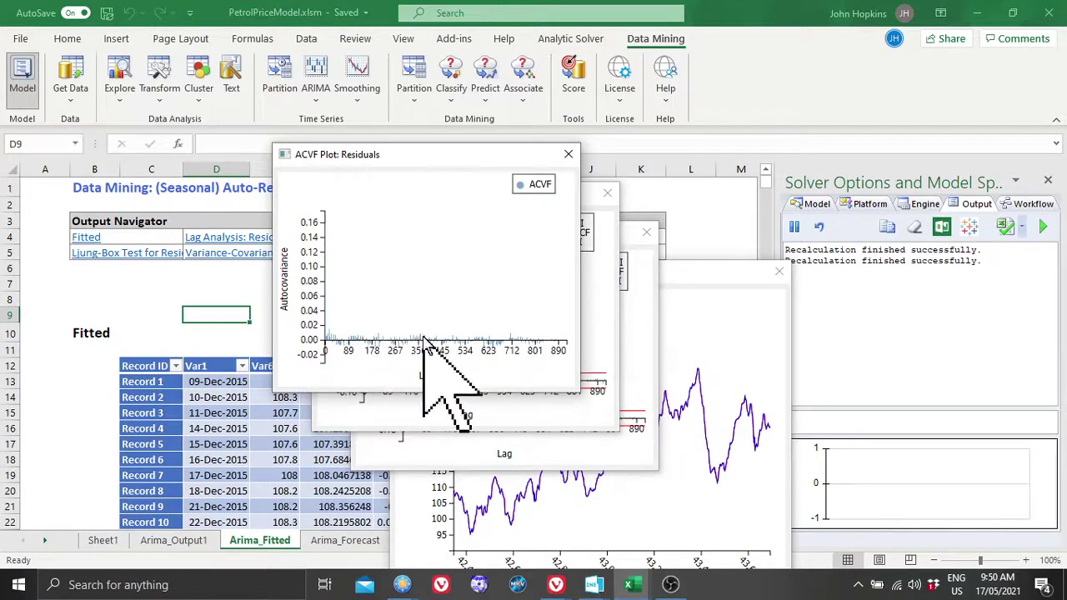
{"action": "left_click", "coordinate": [572, 450]}
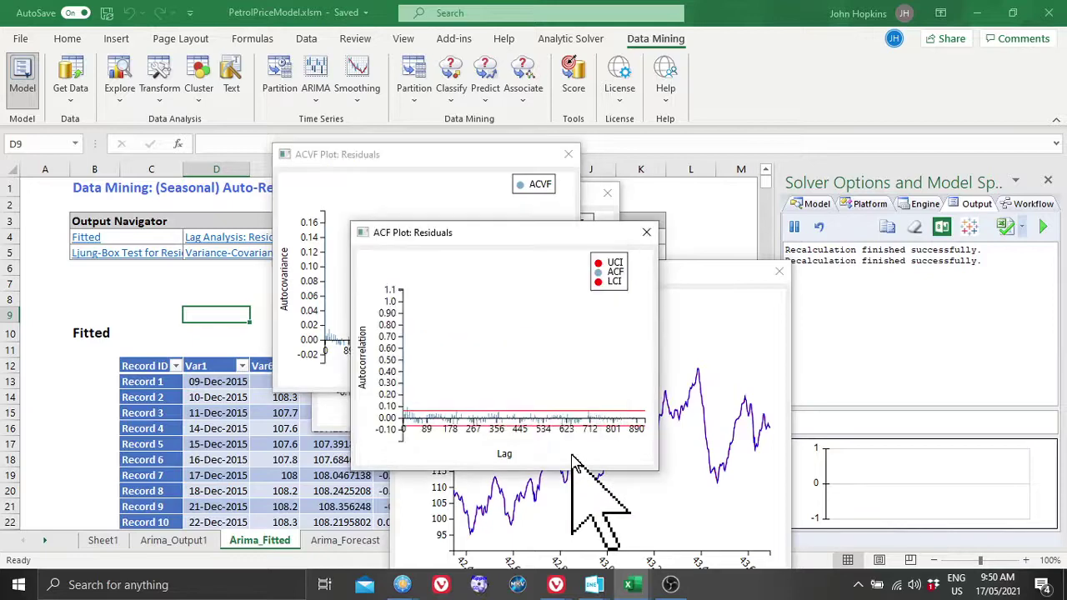
{"action": "left_click", "coordinate": [639, 517]}
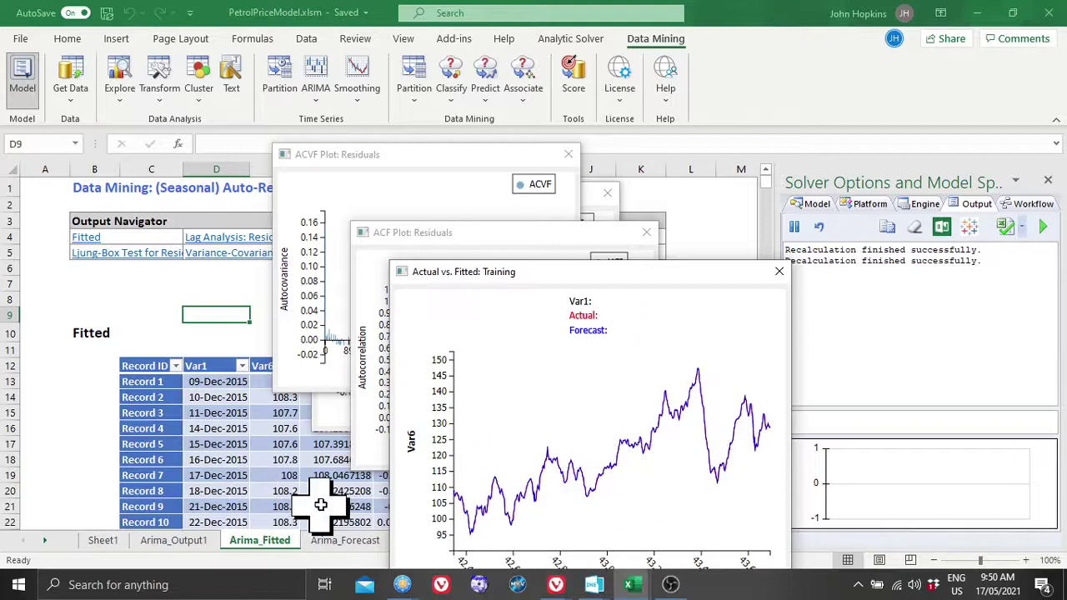
Check the forecast table on Arima_Forecast and the PMML model on Arima_Stored1.
{"action": "left_click", "coordinate": [366, 541]}
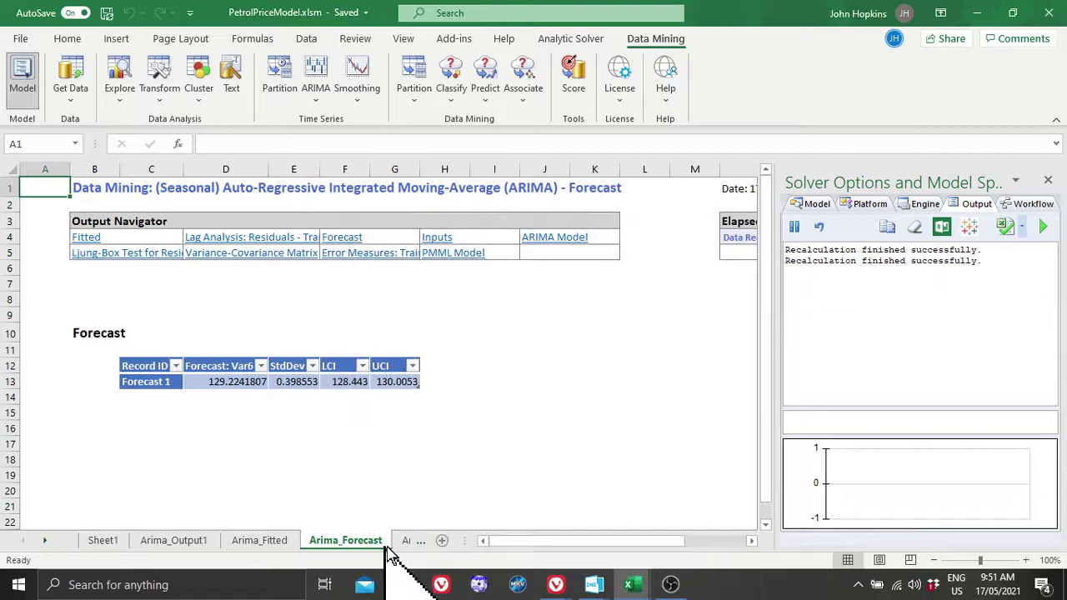
{"action": "left_click", "coordinate": [405, 541]}
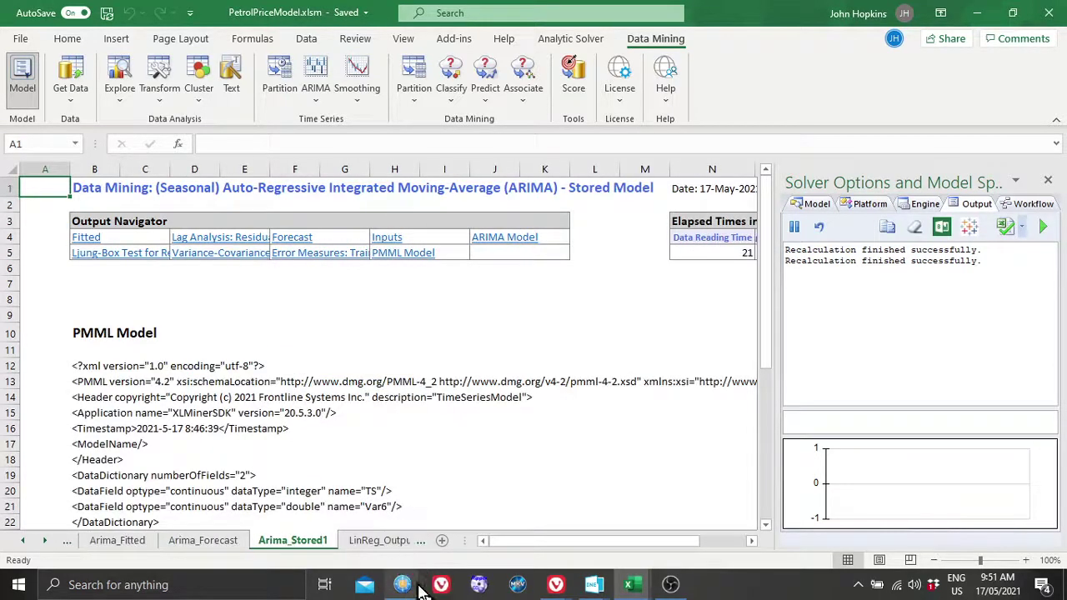
Open the LinReg_Output sheet and go back to the start of the linear regression report.
{"action": "left_click", "coordinate": [382, 541]}
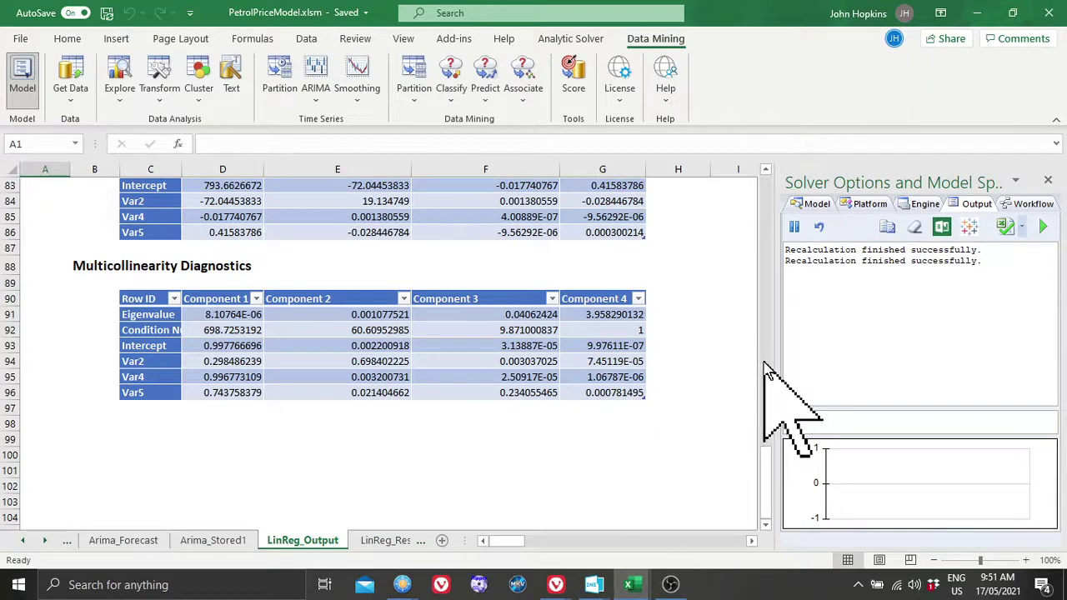
{"action": "scroll", "coordinate": [766, 367], "scroll_direction": "up", "scroll_amount": 14}
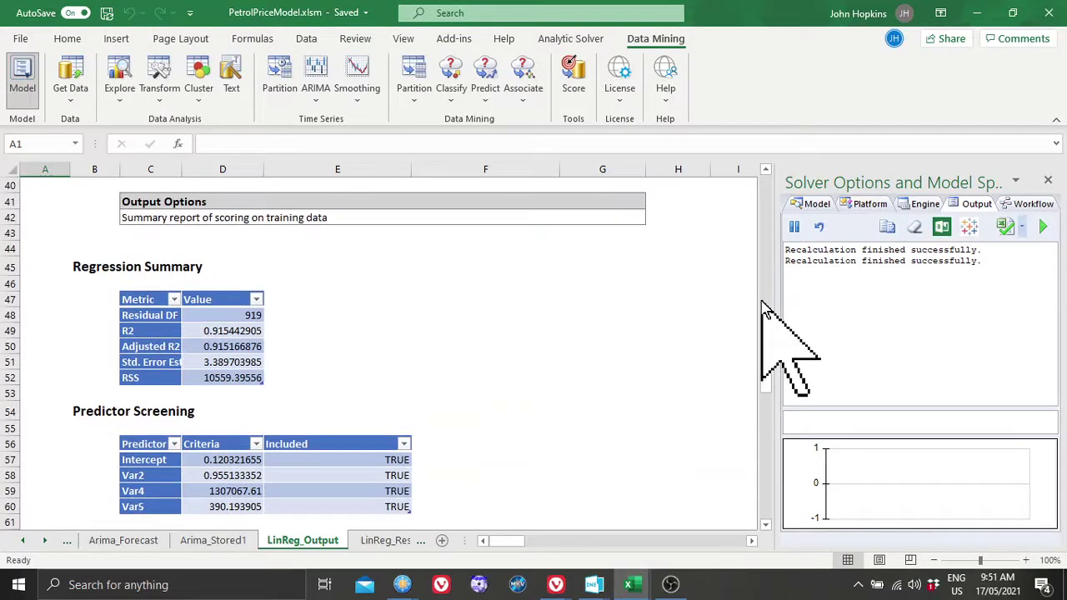
{"action": "scroll", "coordinate": [761, 287], "scroll_direction": "up", "scroll_amount": 7}
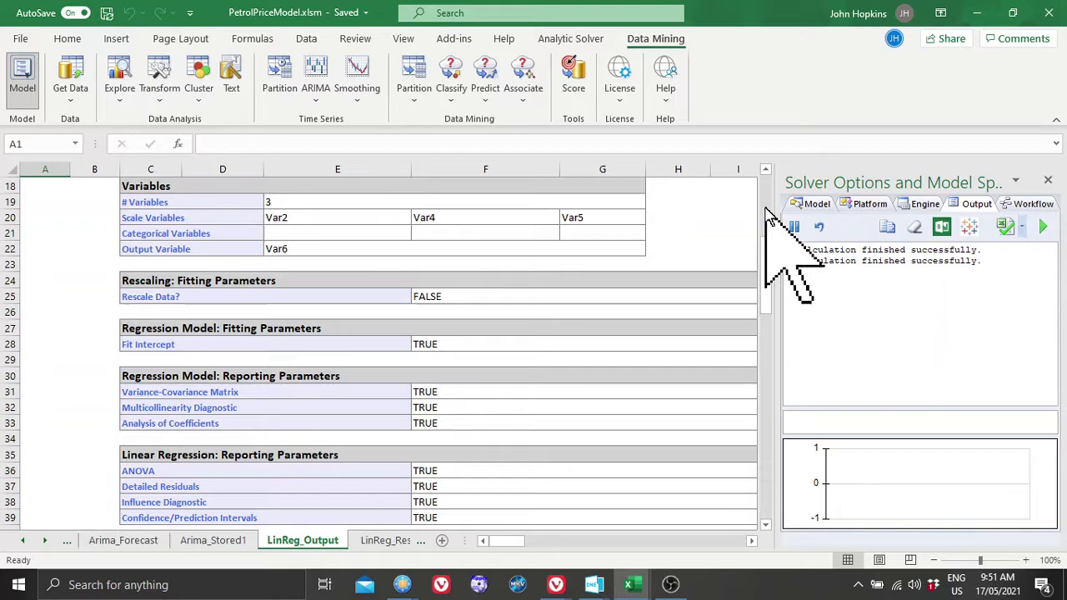
{"action": "scroll", "coordinate": [768, 213], "scroll_direction": "up", "scroll_amount": 6}
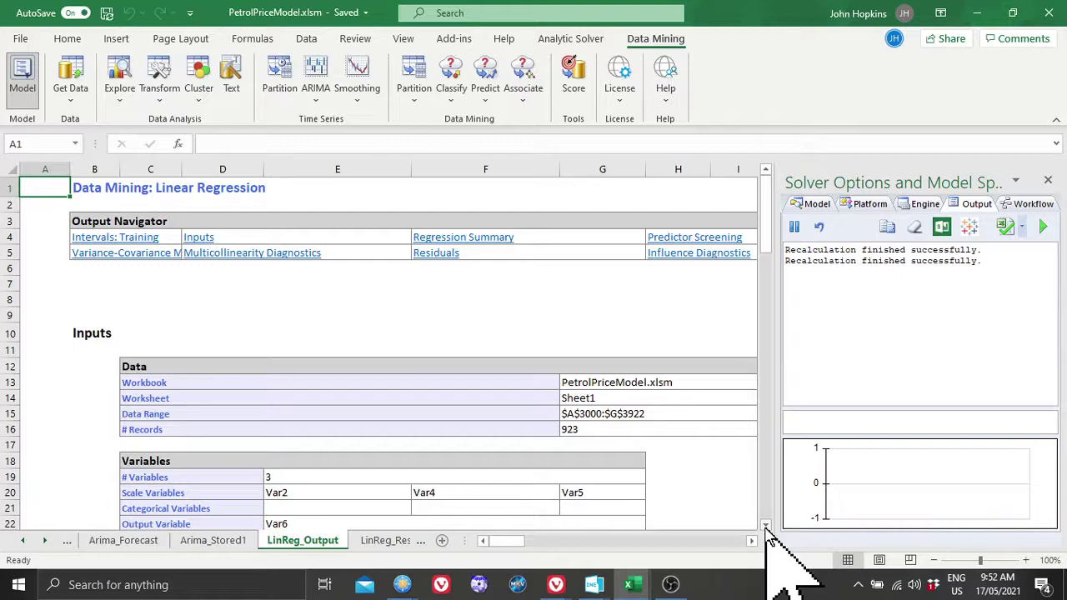
Examine the data source, variables, fitting parameters and reporting parameters in the Inputs section of LinReg_Output.
{"action": "left_click", "coordinate": [767, 529]}
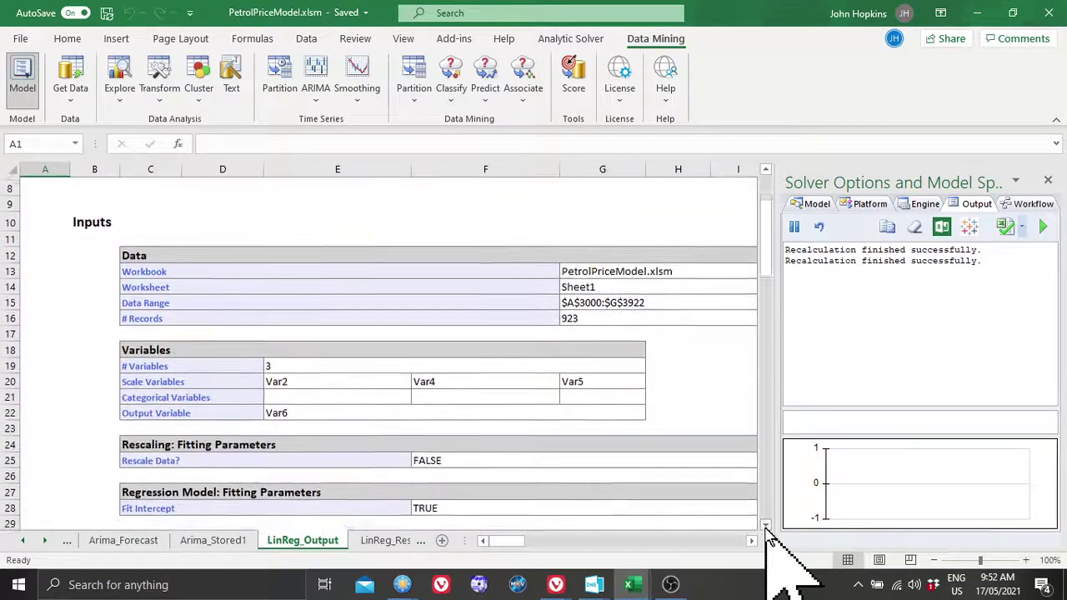
{"action": "left_click", "coordinate": [768, 530]}
{"action": "left_click", "coordinate": [768, 529]}
{"action": "left_click", "coordinate": [767, 529]}
{"action": "left_click", "coordinate": [768, 529]}
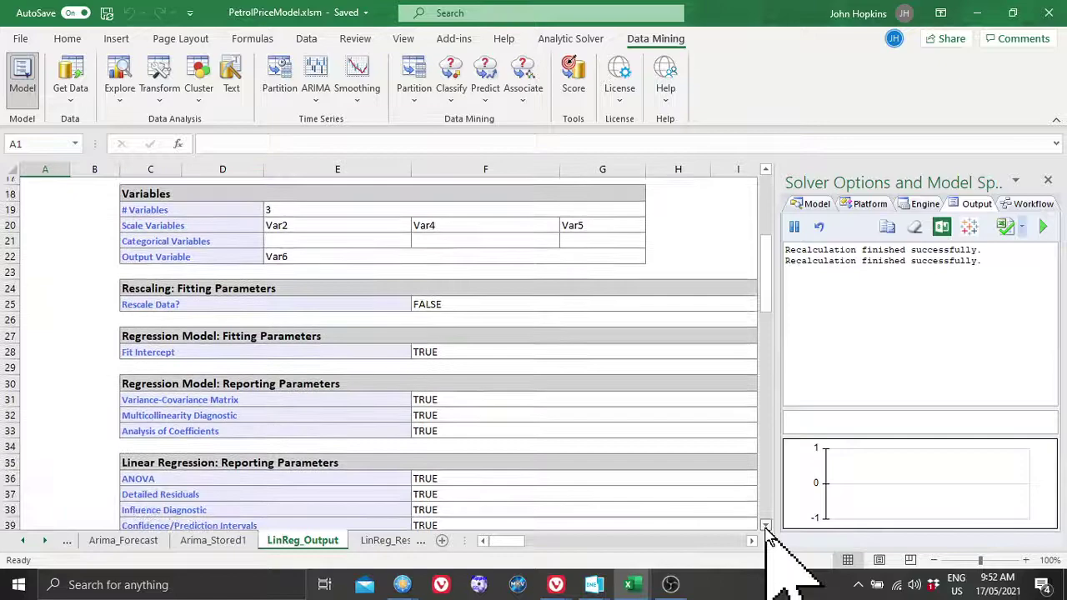
{"action": "left_click", "coordinate": [767, 529]}
{"action": "left_click", "coordinate": [768, 529]}
{"action": "left_click", "coordinate": [767, 529]}
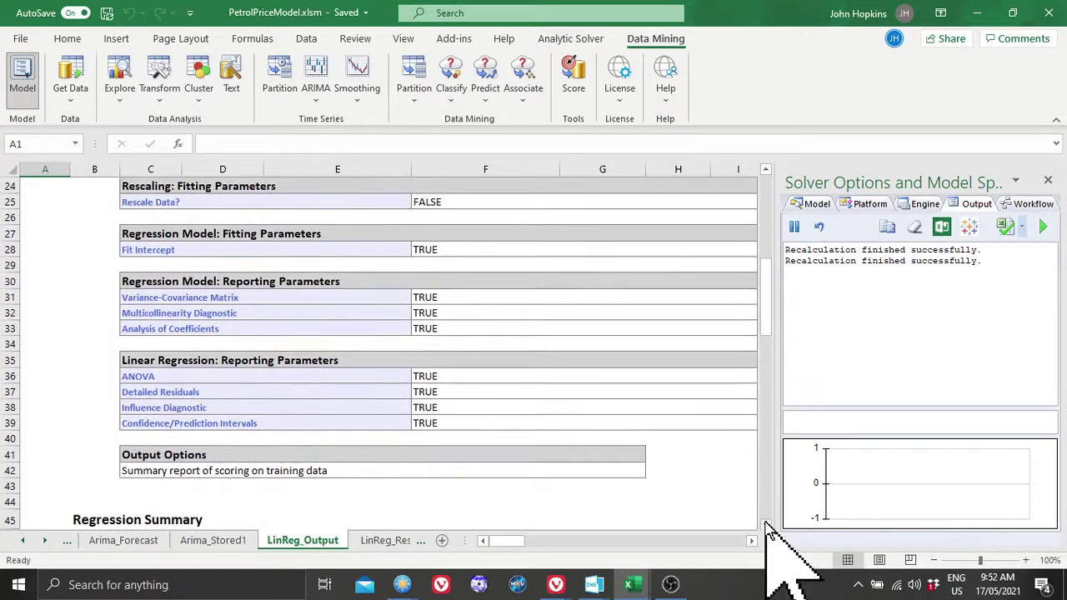
{"action": "left_click", "coordinate": [768, 529]}
{"action": "left_click", "coordinate": [767, 529]}
{"action": "left_click", "coordinate": [768, 529]}
{"action": "left_click", "coordinate": [767, 529]}
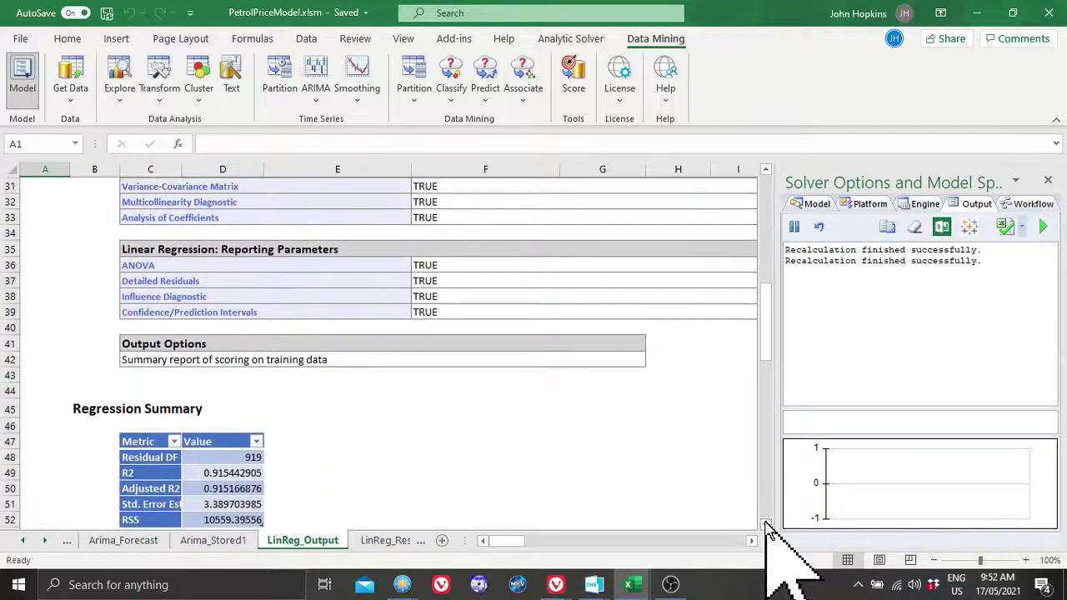
Examine the Regression Summary, Predictor Screening, Coefficients and ANOVA tables on LinReg_Output.
{"action": "left_click", "coordinate": [768, 529]}
{"action": "left_click", "coordinate": [768, 529]}
{"action": "left_click", "coordinate": [767, 529]}
{"action": "left_click", "coordinate": [768, 529]}
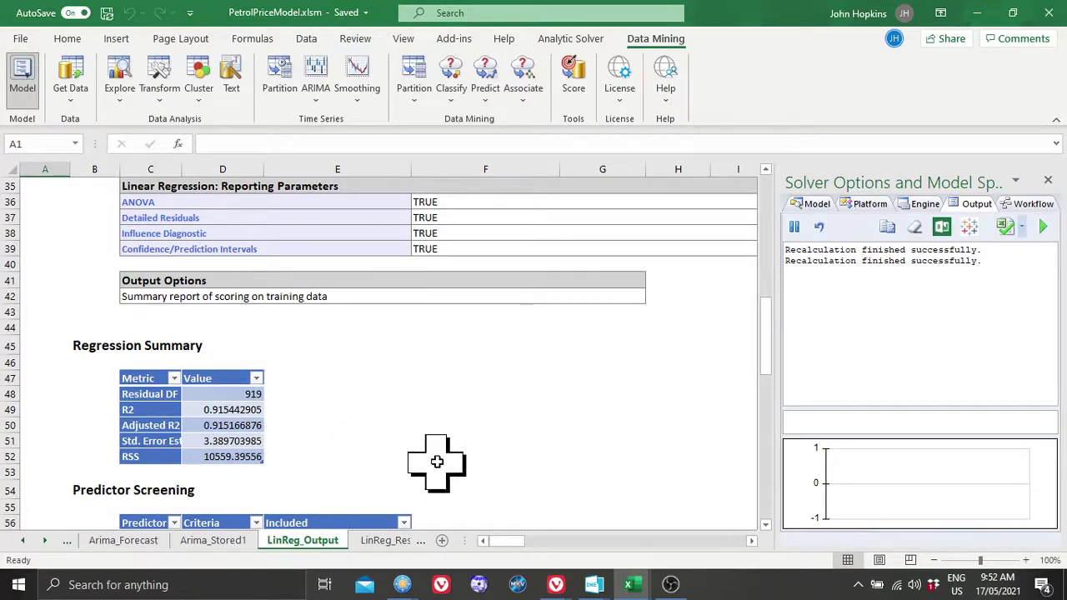
{"action": "scroll", "coordinate": [436, 461], "scroll_direction": "down", "scroll_amount": 1}
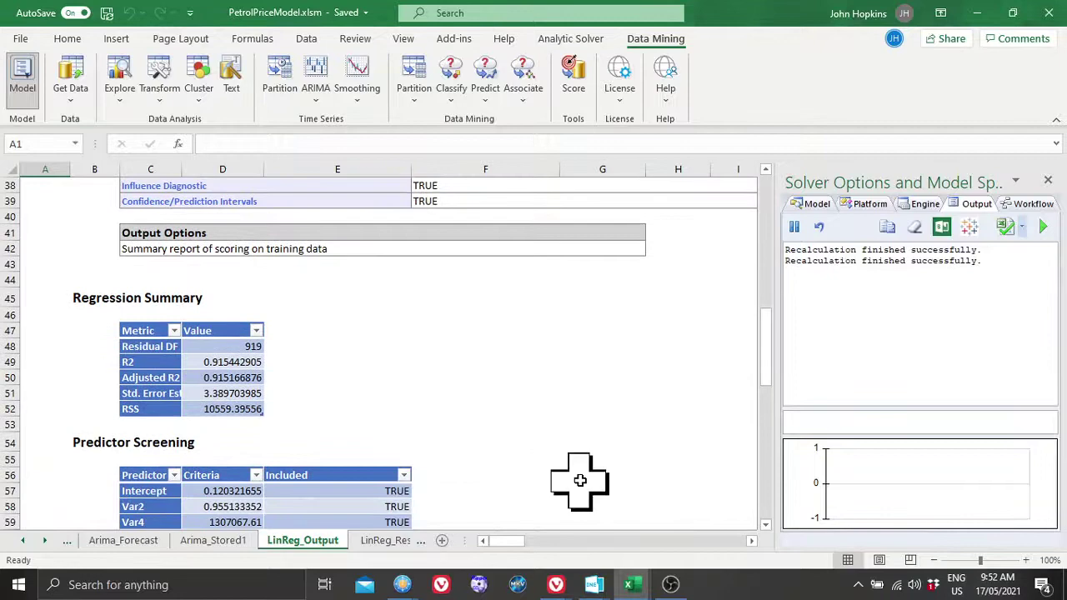
{"action": "left_click", "coordinate": [766, 526]}
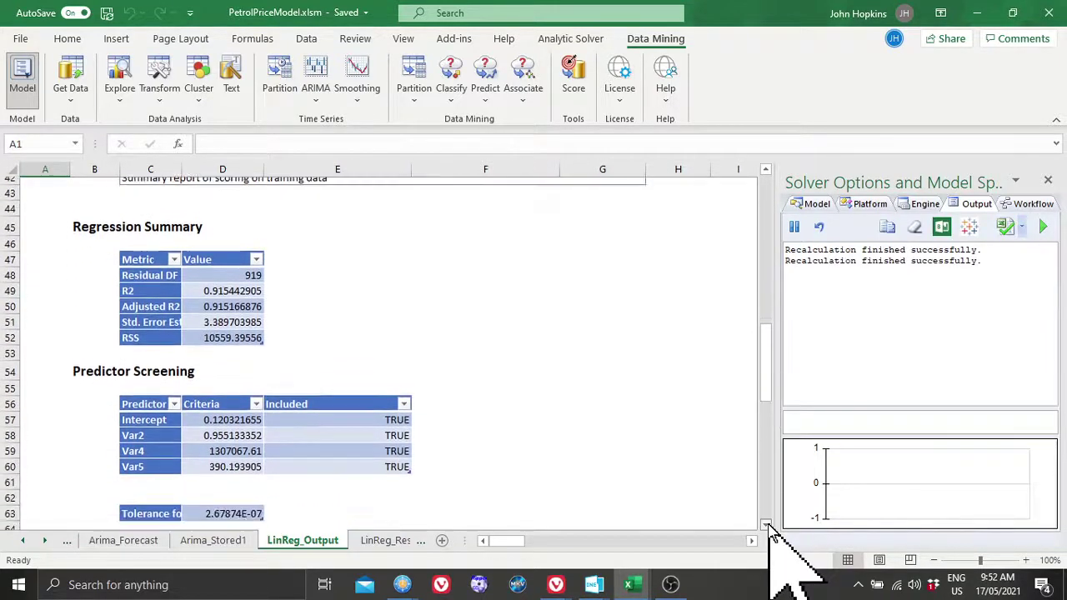
{"action": "left_click_drag", "start_coordinate": [767, 527], "coordinate": [766, 527]}
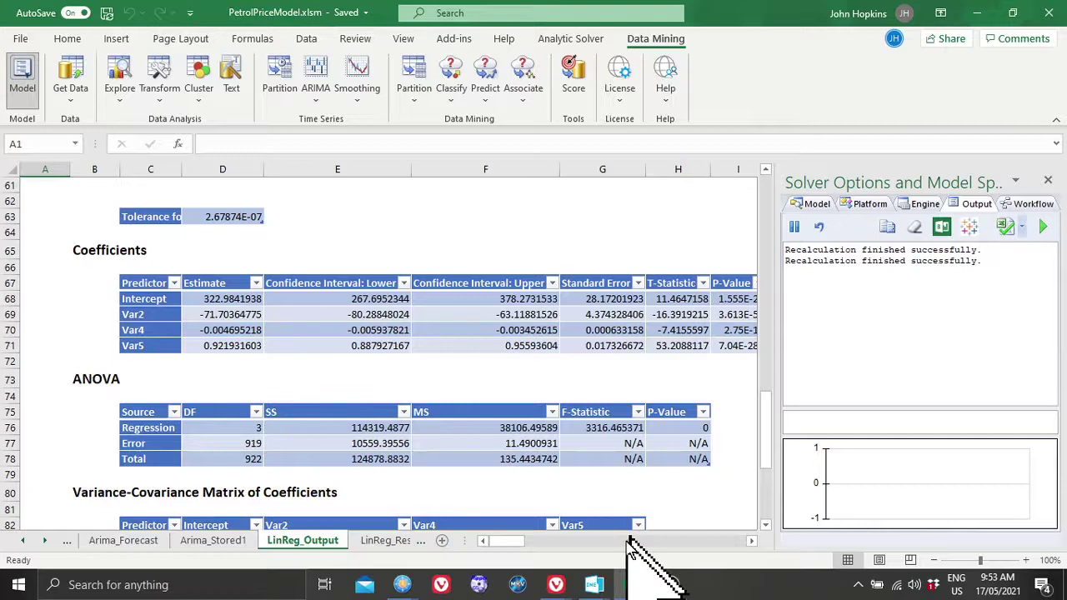
Open the LinReg_ResidInfluence sheet and examine the raw, standardized, studentized and deleted residuals of the records.
{"action": "left_click", "coordinate": [385, 541]}
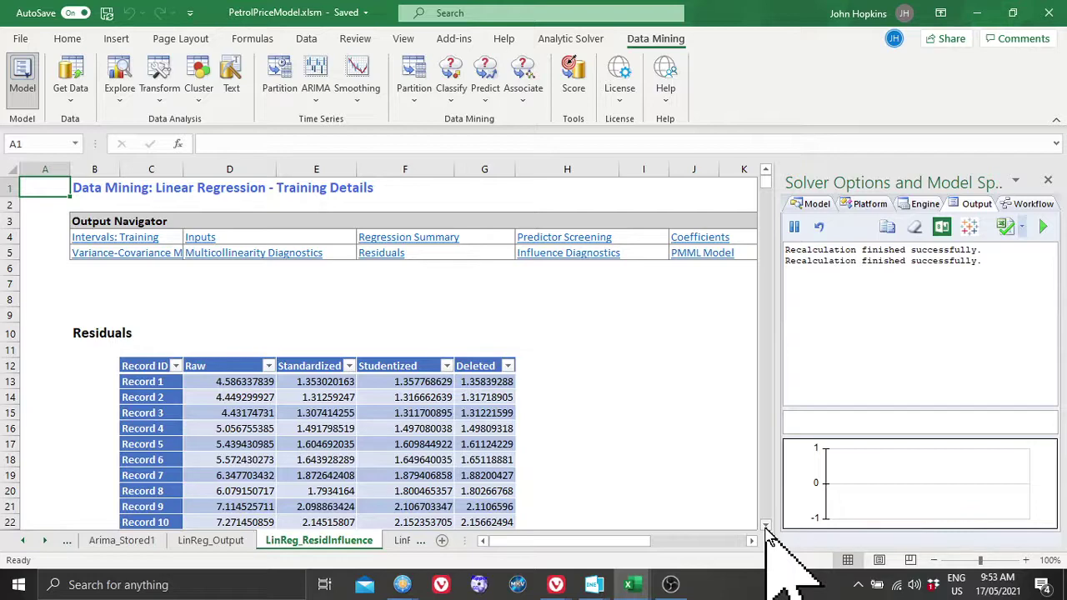
{"action": "left_click", "coordinate": [766, 528]}
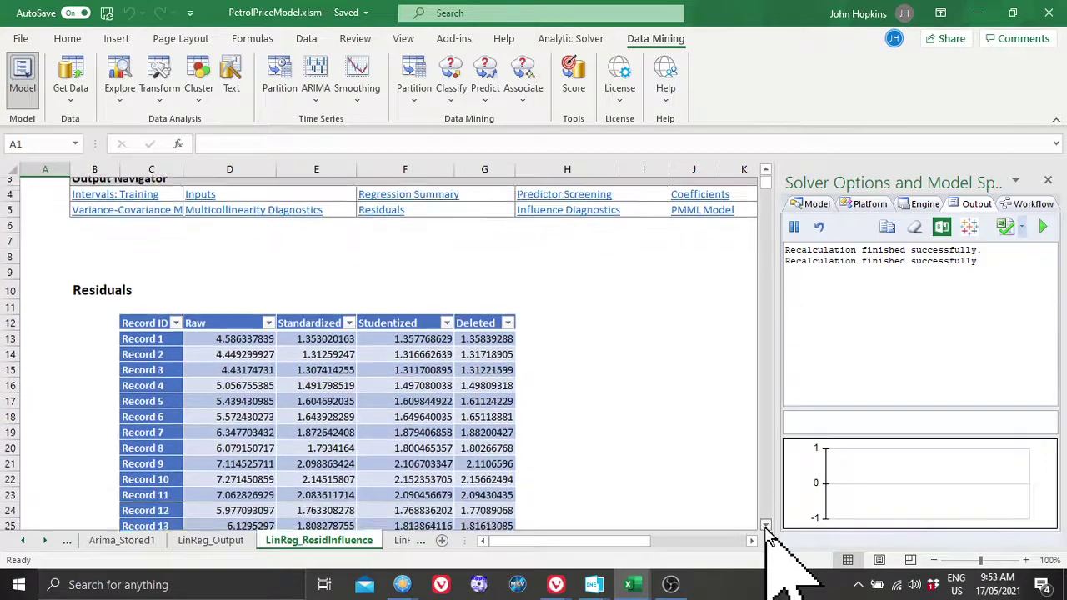
{"action": "left_click", "coordinate": [766, 528]}
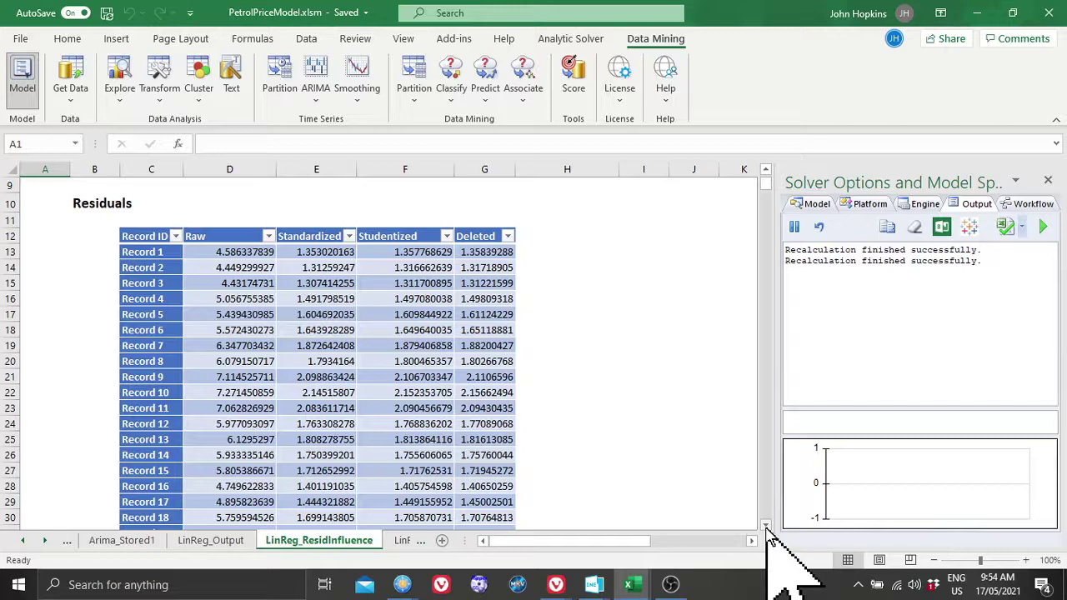
{"action": "left_click", "coordinate": [765, 526]}
{"action": "left_click", "coordinate": [766, 527]}
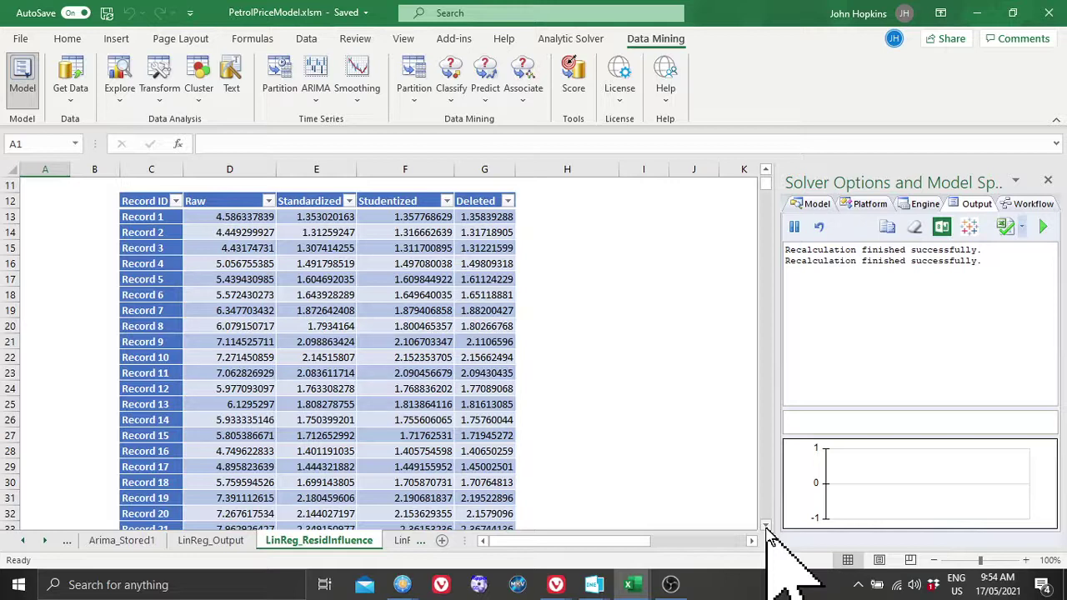
{"action": "left_click", "coordinate": [765, 526]}
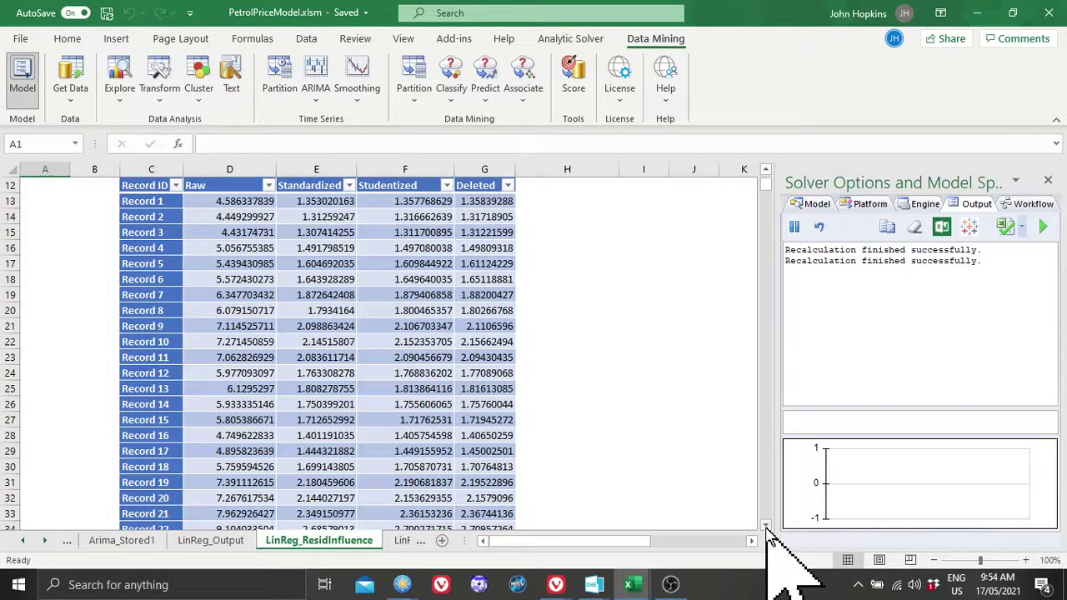
{"action": "scroll", "coordinate": [768, 532], "scroll_direction": "down", "scroll_amount": 2}
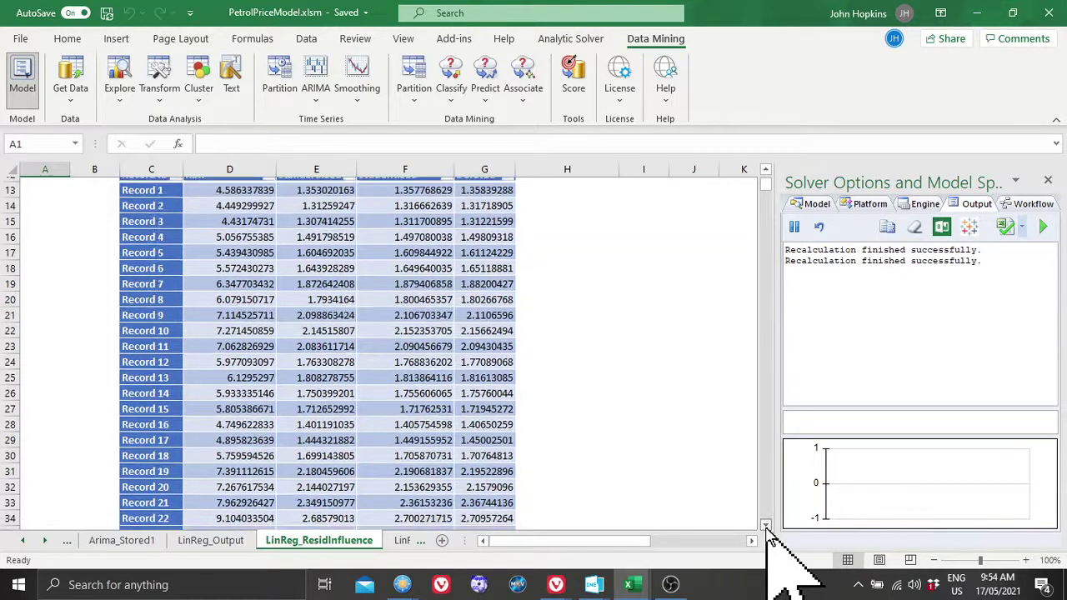
{"action": "scroll", "coordinate": [768, 532], "scroll_direction": "down", "scroll_amount": 3}
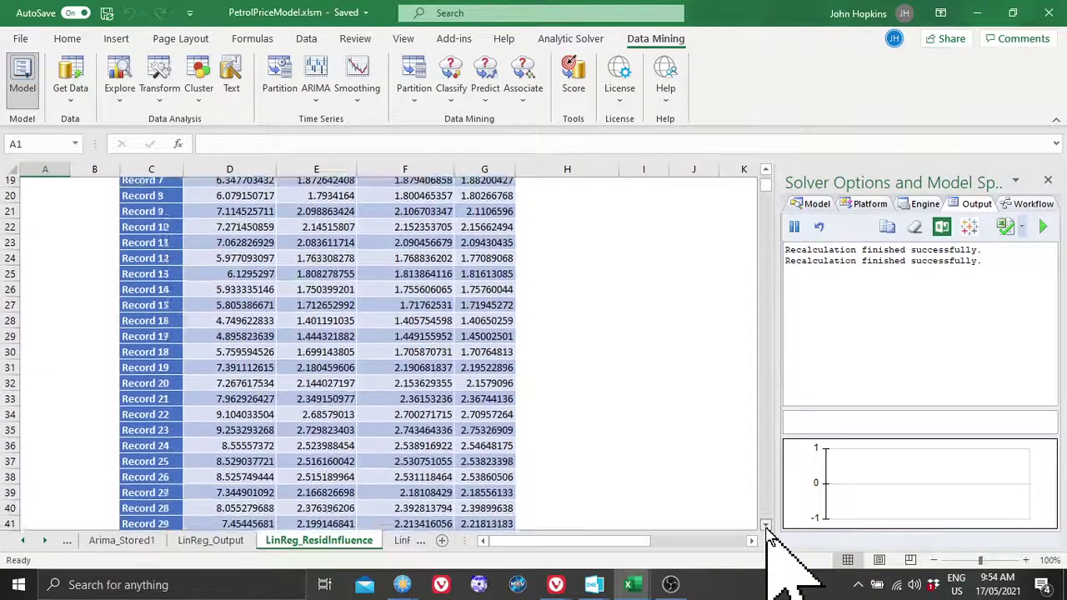
{"action": "scroll", "coordinate": [768, 532], "scroll_direction": "down", "scroll_amount": 2}
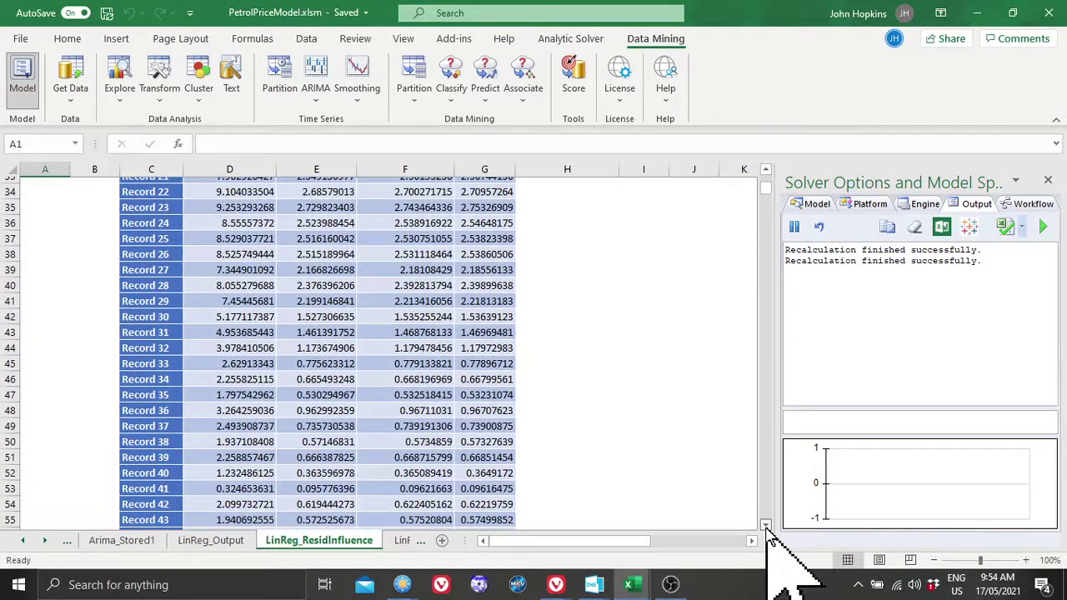
{"action": "scroll", "coordinate": [768, 532], "scroll_direction": "down", "scroll_amount": 2}
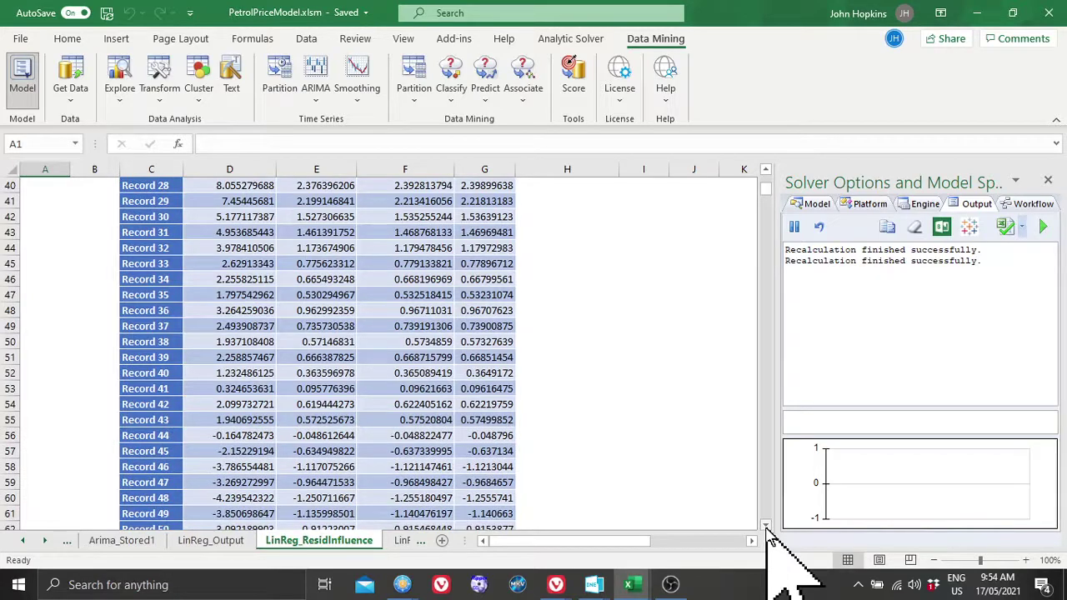
Examine the 95% confidence and prediction limits of the last records on LinReg_Intervals, and open the LinReg_TrainingScore sheet.
{"action": "left_click", "coordinate": [402, 541]}
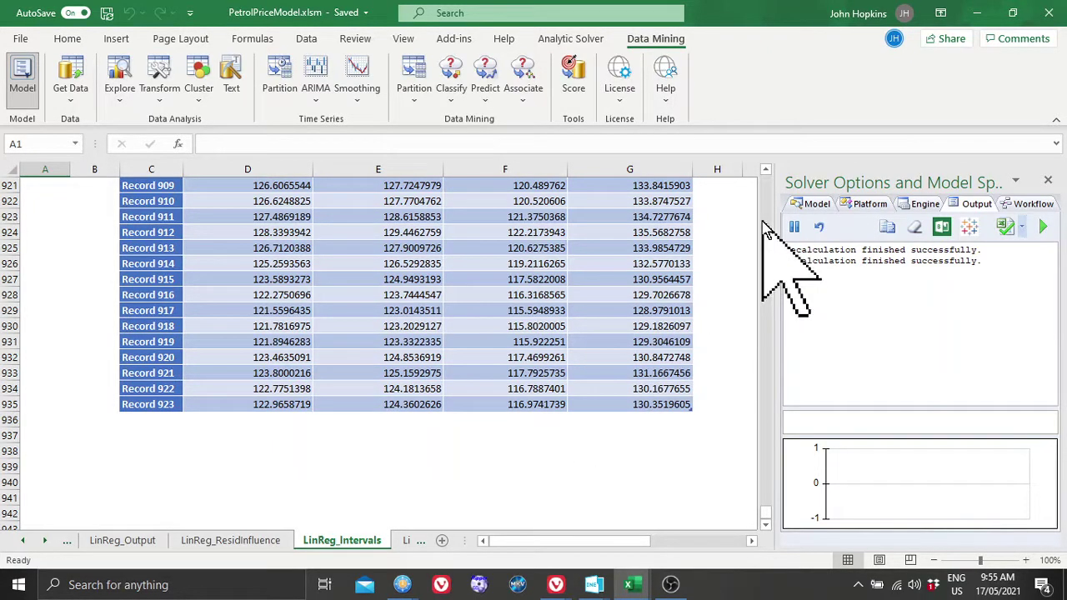
{"action": "left_click", "coordinate": [685, 436]}
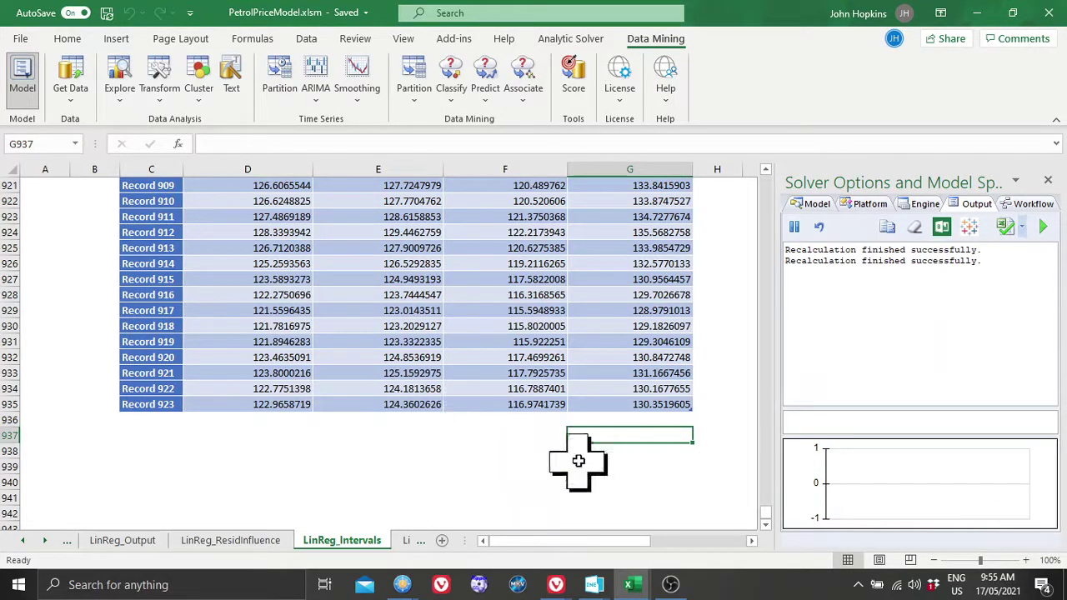
{"action": "left_click", "coordinate": [701, 388]}
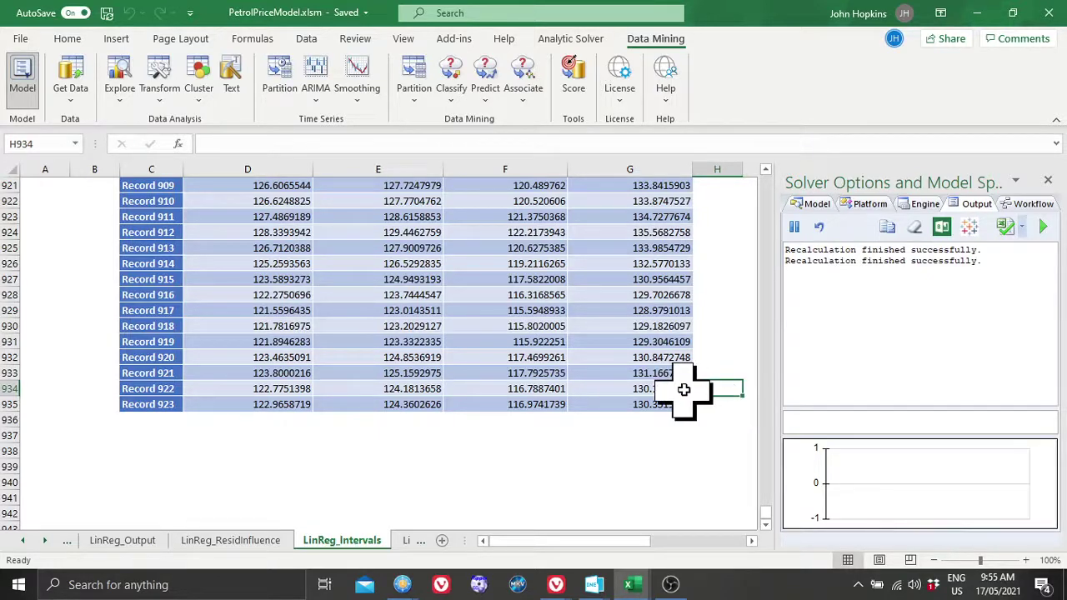
{"action": "left_click", "coordinate": [683, 389]}
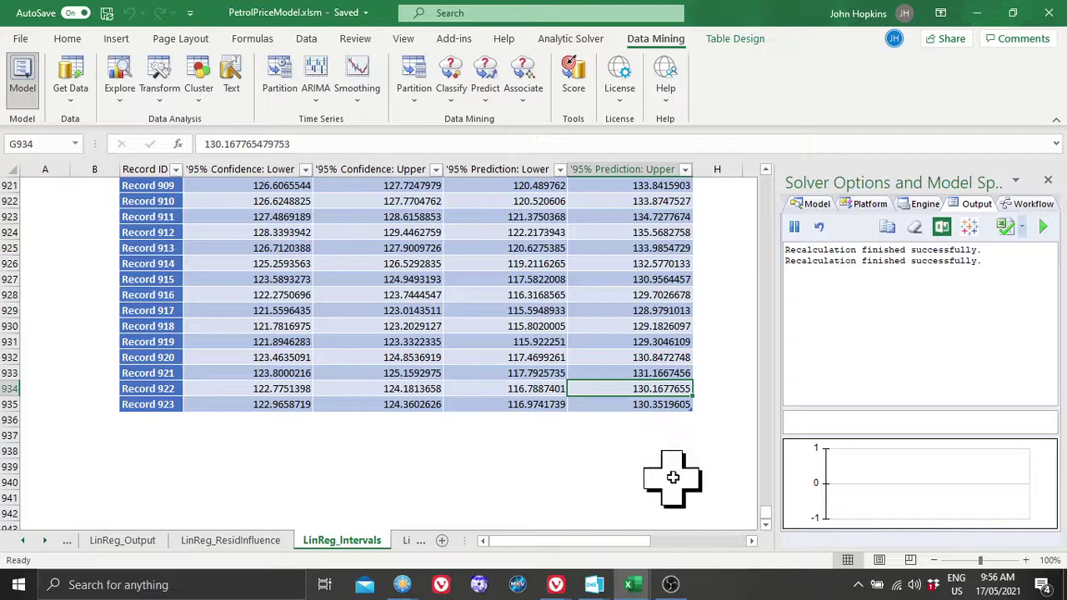
{"action": "left_click", "coordinate": [766, 525]}
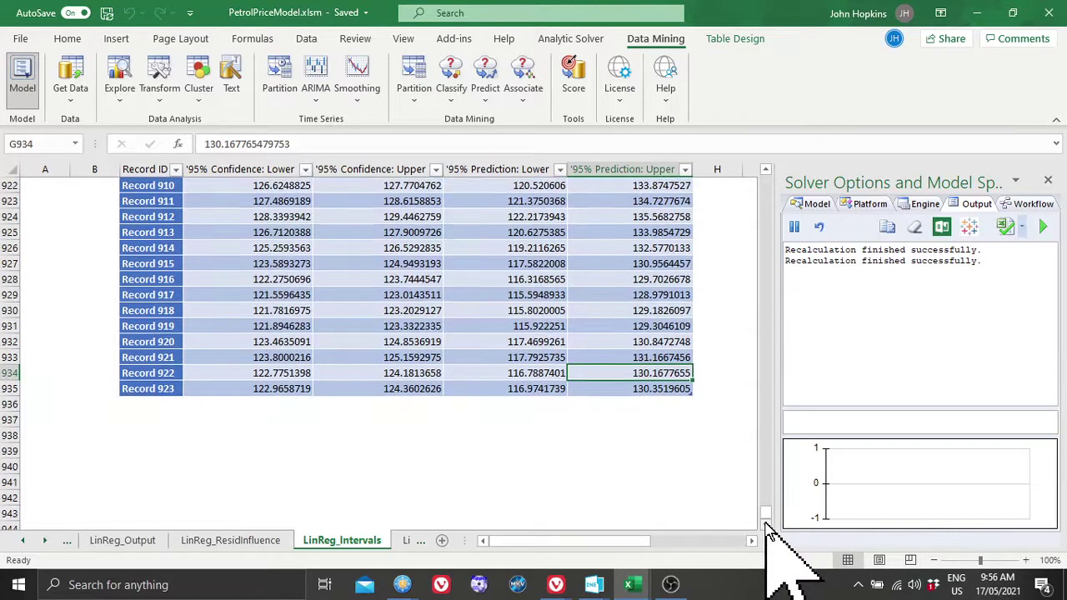
{"action": "left_click", "coordinate": [767, 171]}
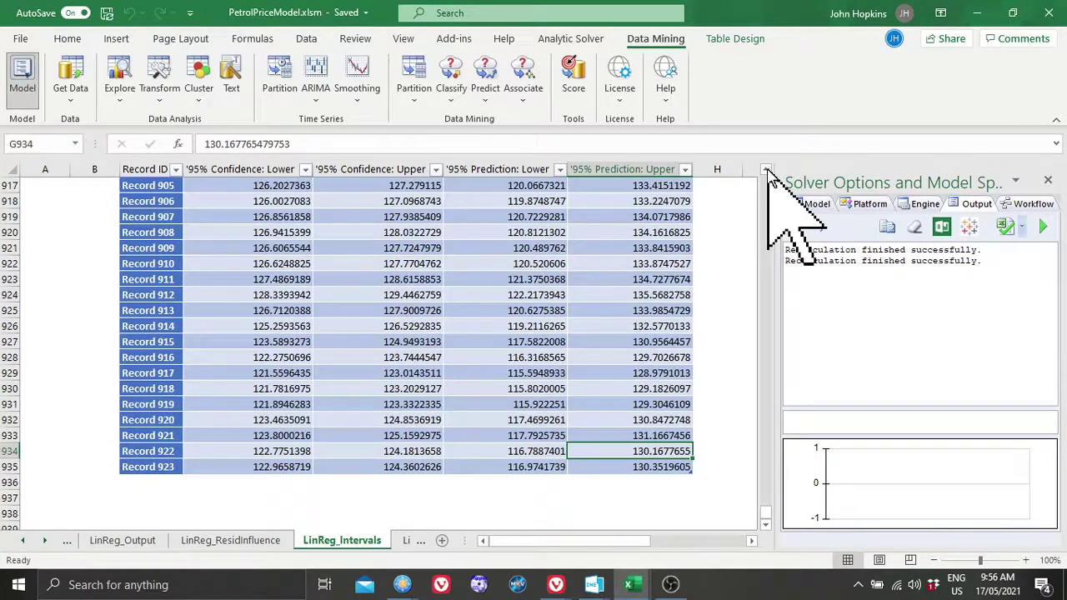
{"action": "left_click", "coordinate": [767, 523]}
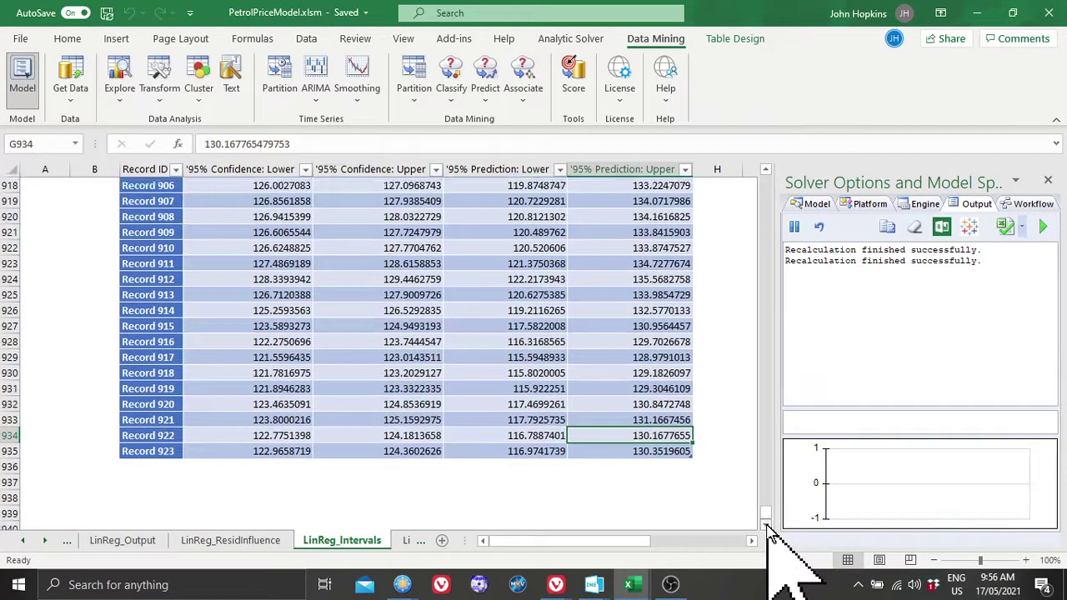
{"action": "left_click", "coordinate": [405, 541]}
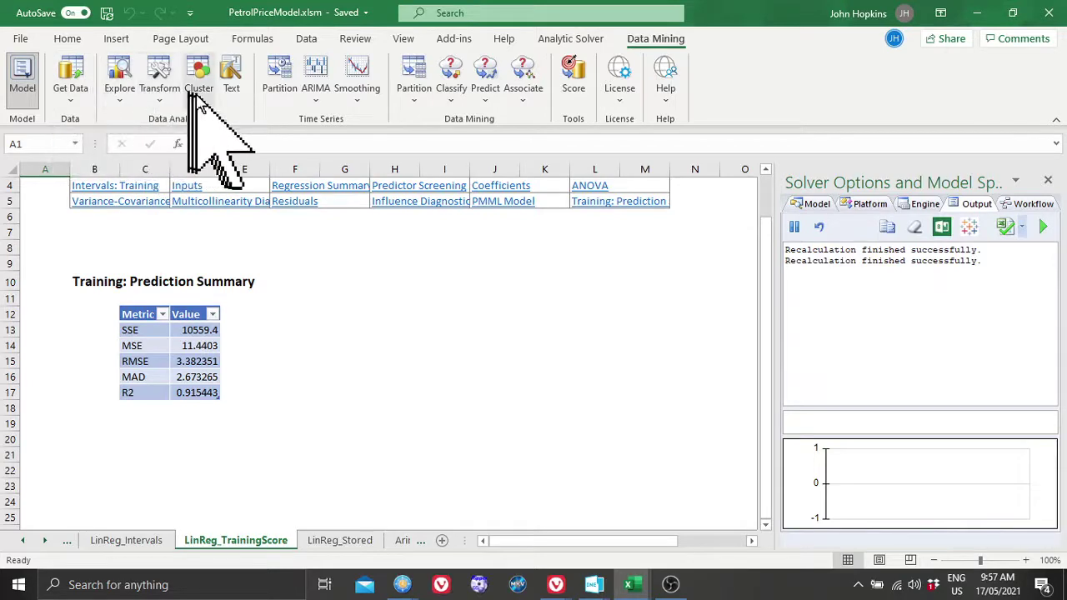
{"action": "left_click", "coordinate": [325, 95]}
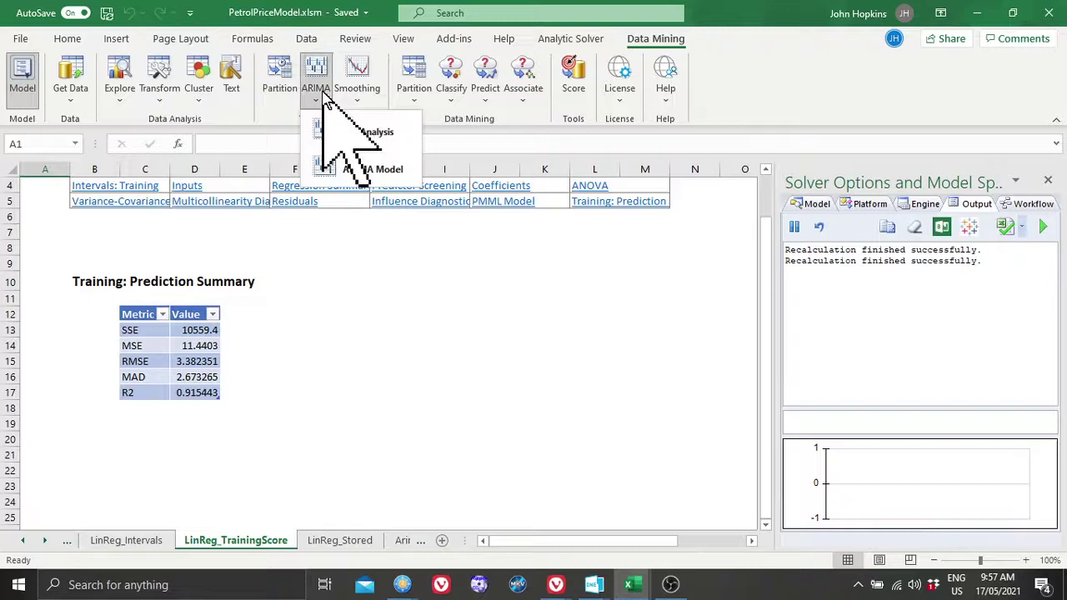
{"action": "left_click", "coordinate": [366, 171]}
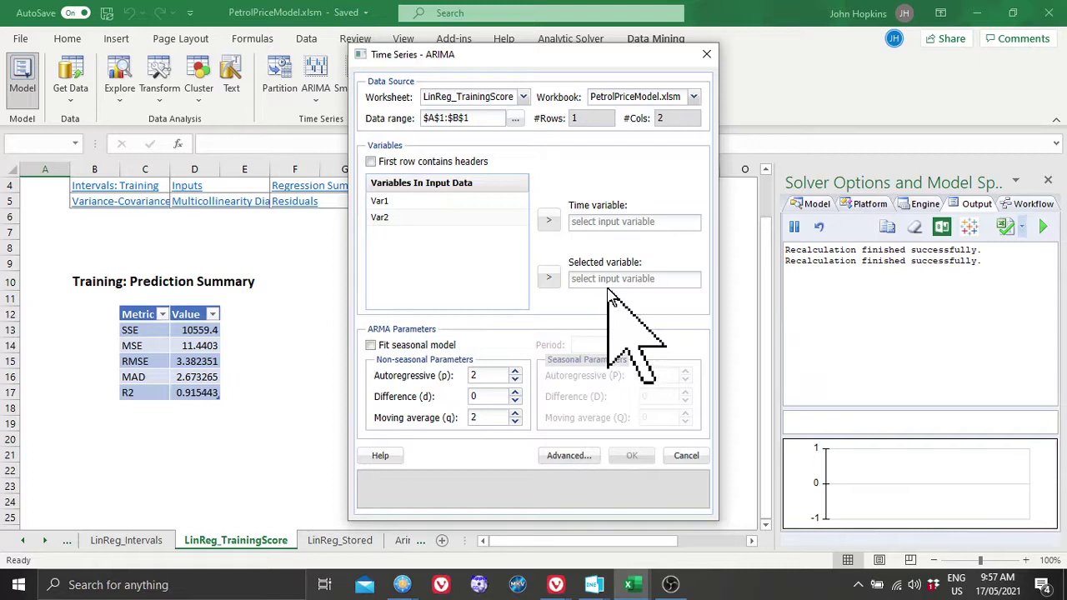
{"action": "left_click", "coordinate": [516, 391]}
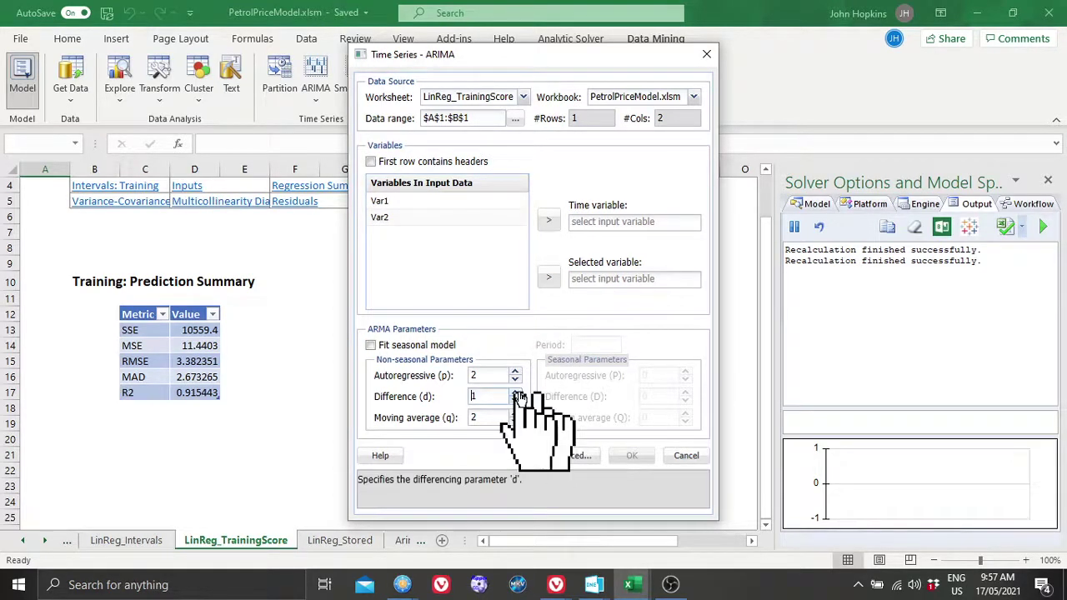
{"action": "left_click", "coordinate": [569, 456]}
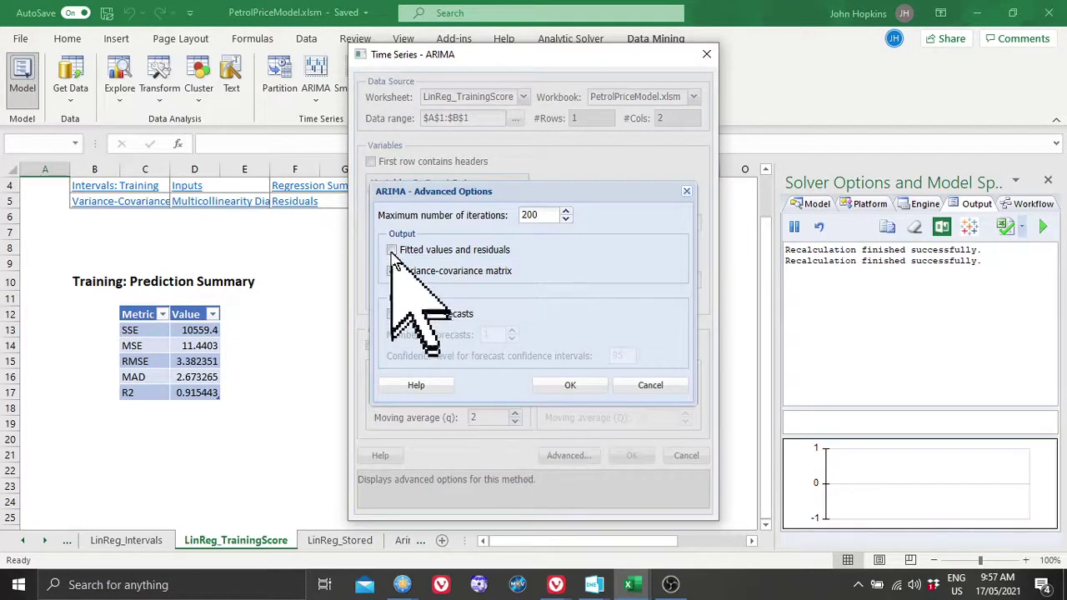
{"action": "left_click", "coordinate": [391, 250]}
{"action": "left_click", "coordinate": [392, 271]}
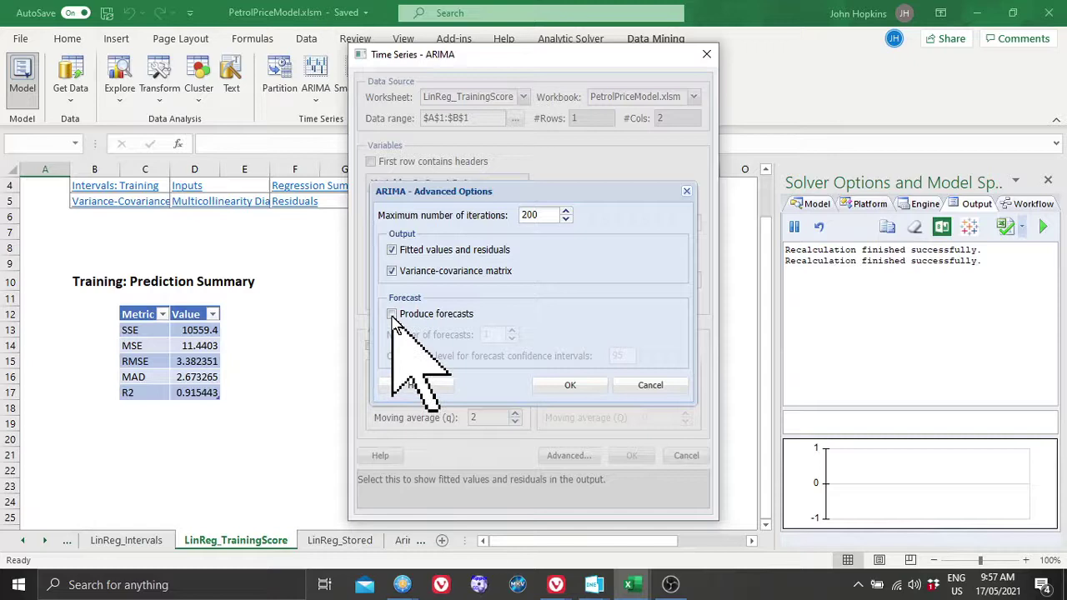
{"action": "left_click", "coordinate": [392, 315]}
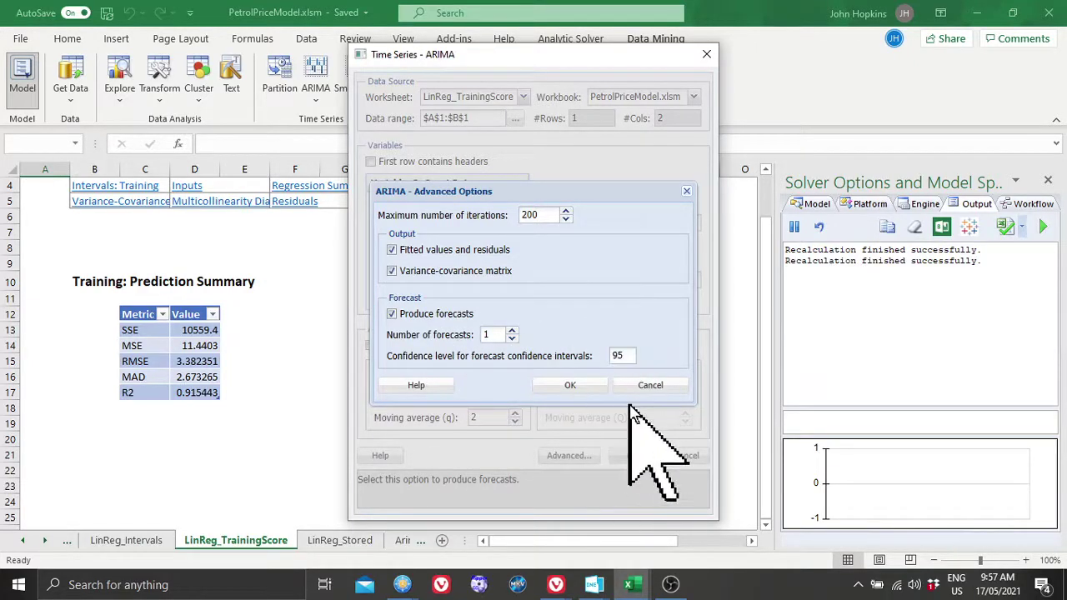
{"action": "left_click", "coordinate": [650, 385]}
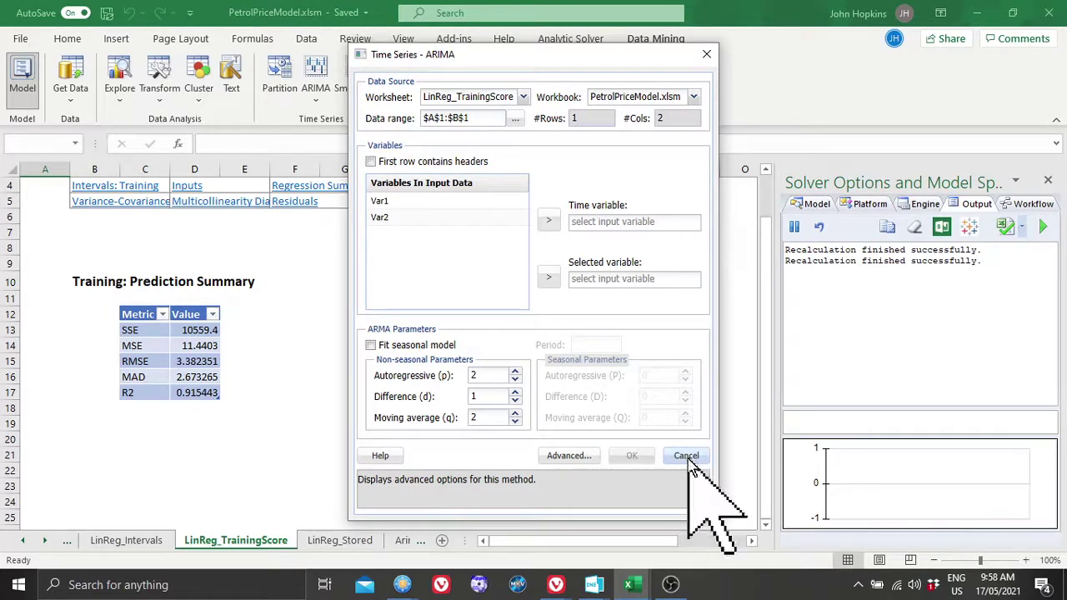
{"action": "left_click", "coordinate": [686, 460]}
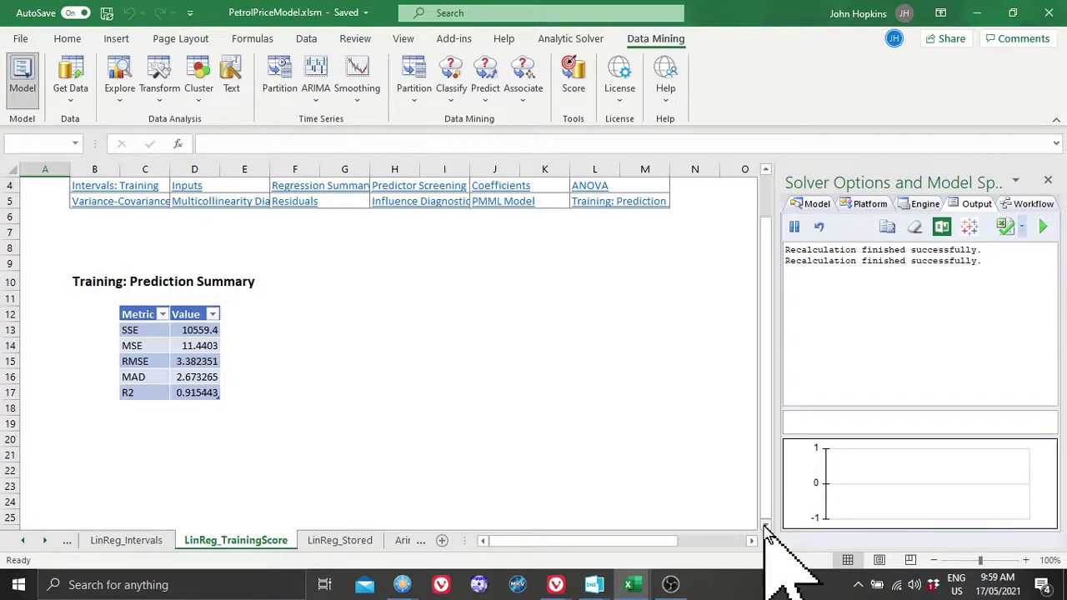
Review the Training: Prediction Summary on LinReg_TrainingScore and return to the top of the sheet.
{"action": "left_click", "coordinate": [765, 524]}
{"action": "left_click", "coordinate": [765, 524]}
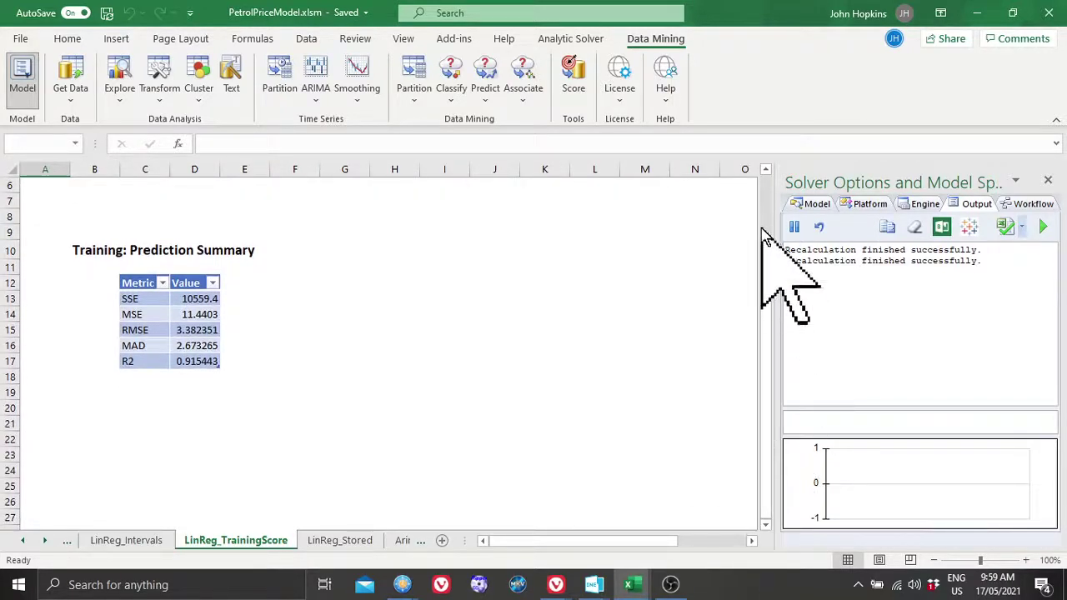
{"action": "scroll", "coordinate": [762, 226], "scroll_direction": "up", "scroll_amount": 2}
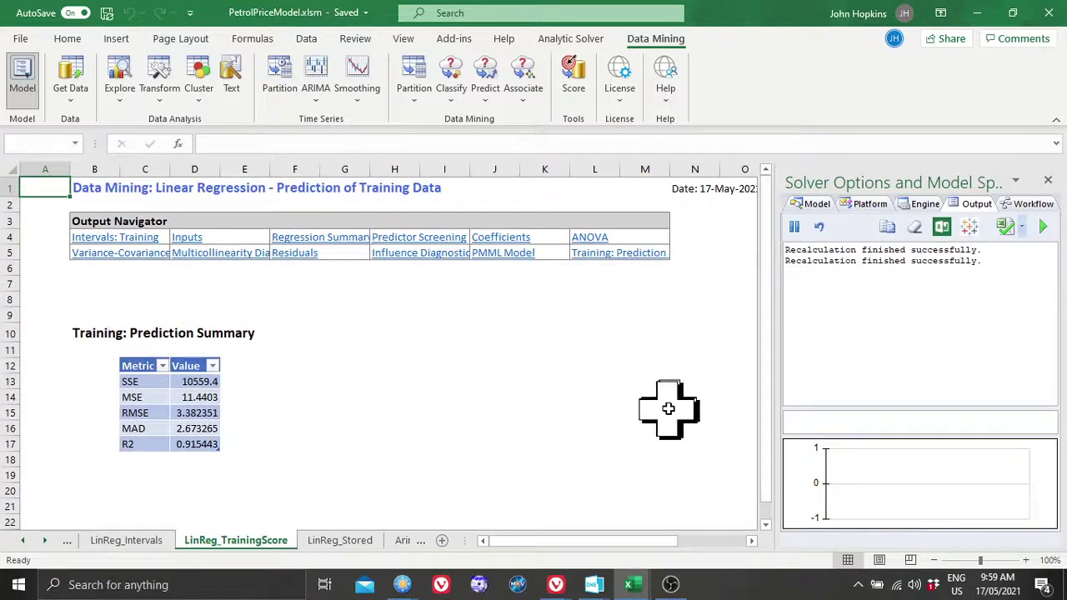